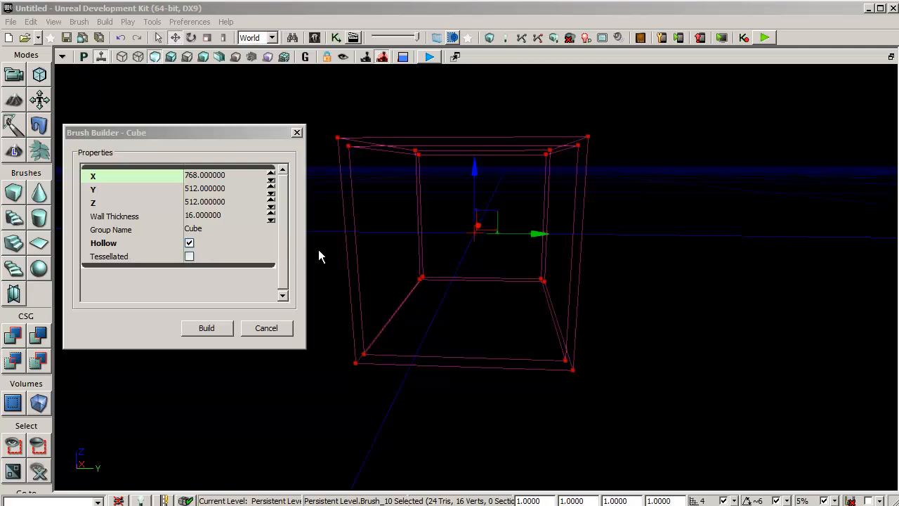
- Build the hollow 768 × 512 × 512 cube brush with 16-unit walls and add it to the level as CSG geometry
click(207, 328)
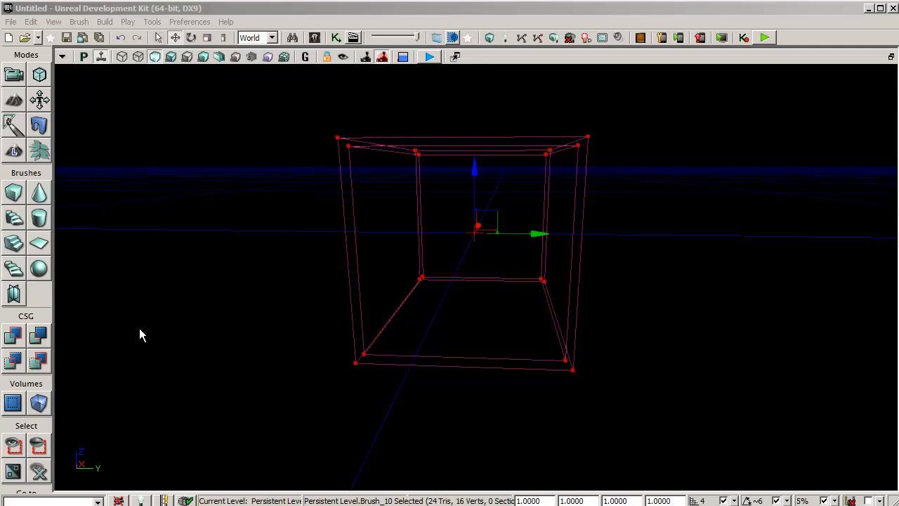
click(20, 339)
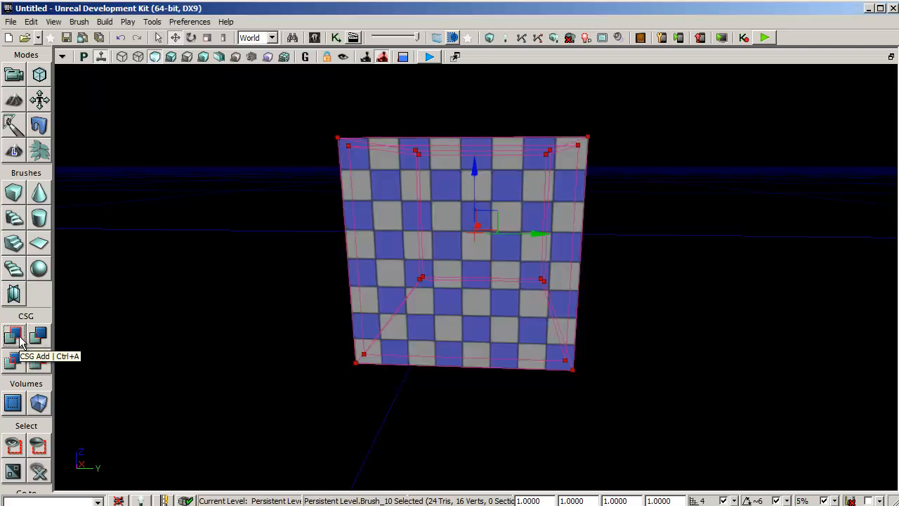
scroll(472, 324, up, 2)
scroll(472, 325, up, 3)
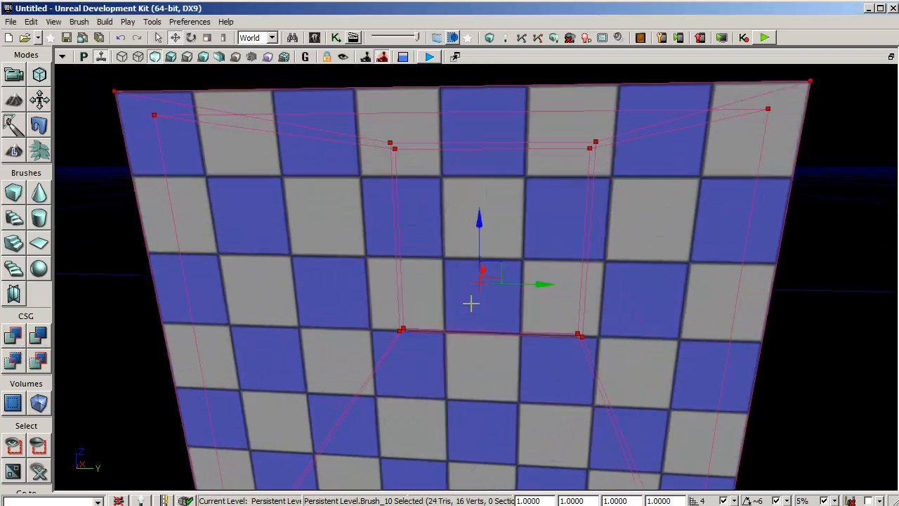
middle_drag(469, 281, 467, 336)
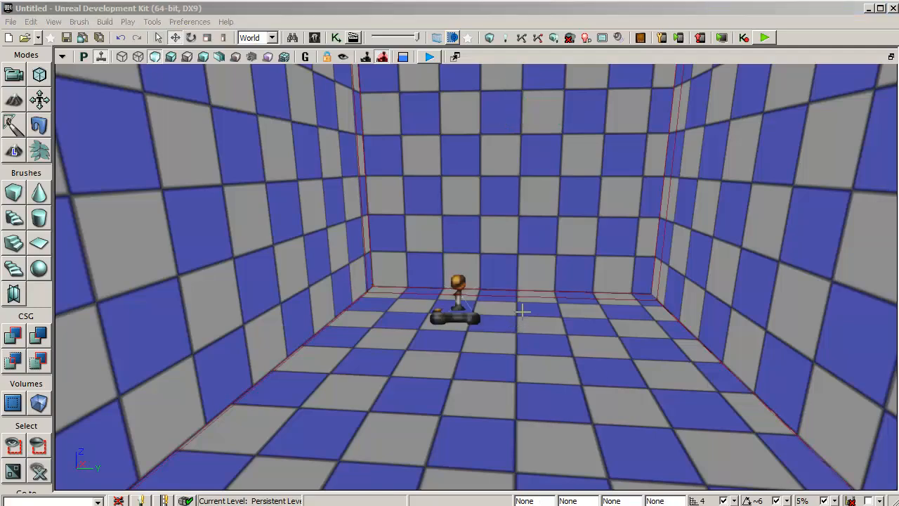
- Place a point light inside the room near the ceiling and convert it to a DominantPointLight
right_click(523, 311)
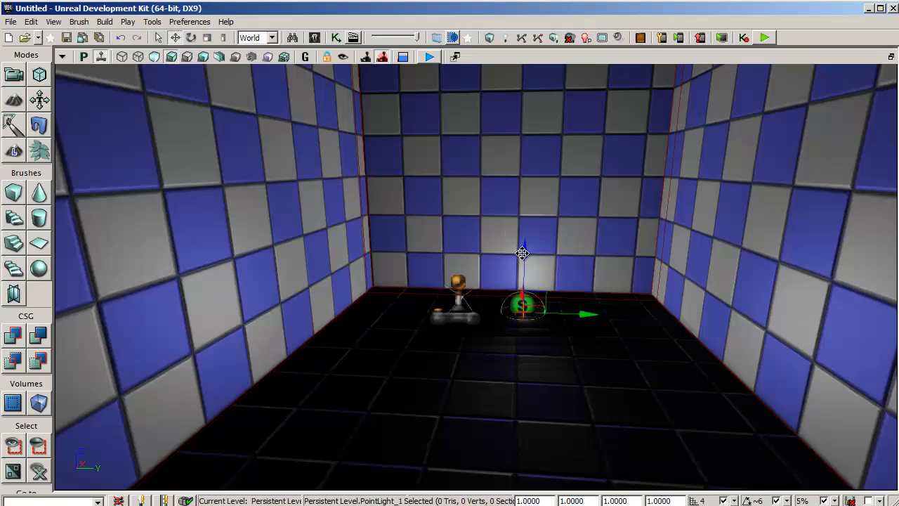
drag(522, 253, 533, 84)
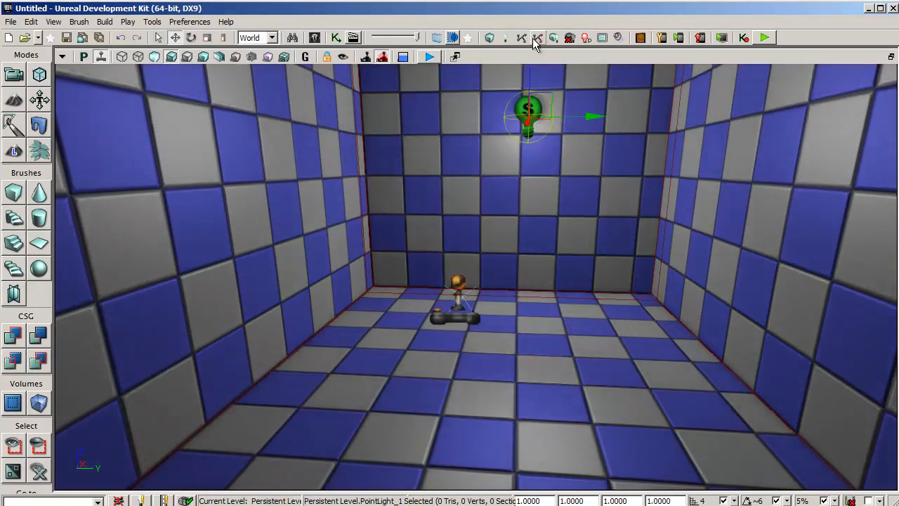
right_click(523, 110)
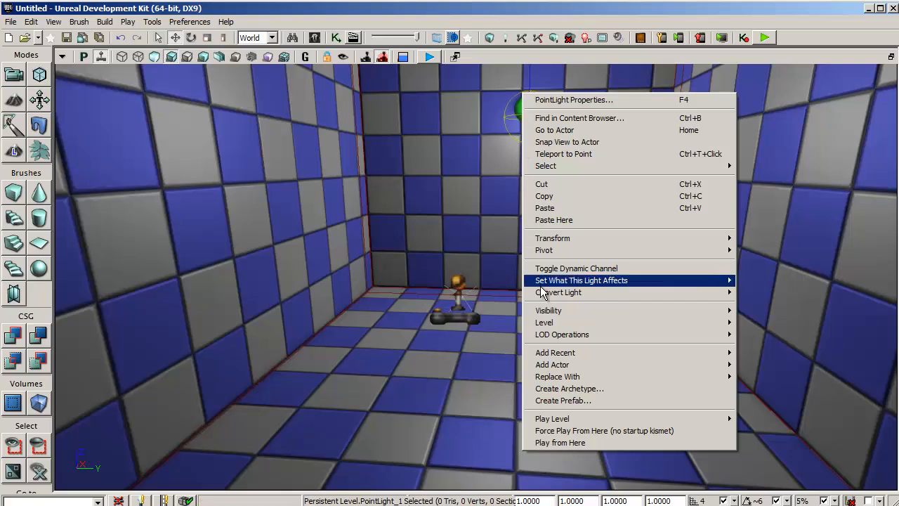
mouse_move(528, 294)
mouse_move(776, 300)
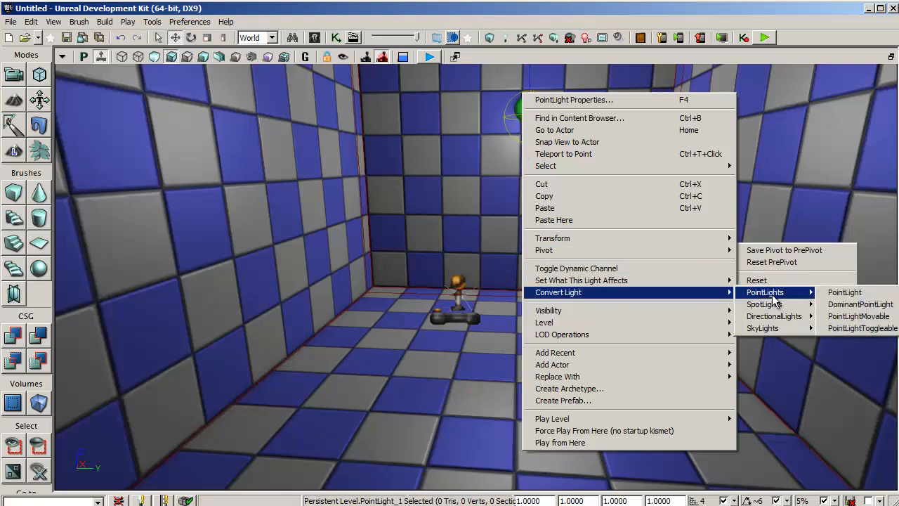
click(860, 304)
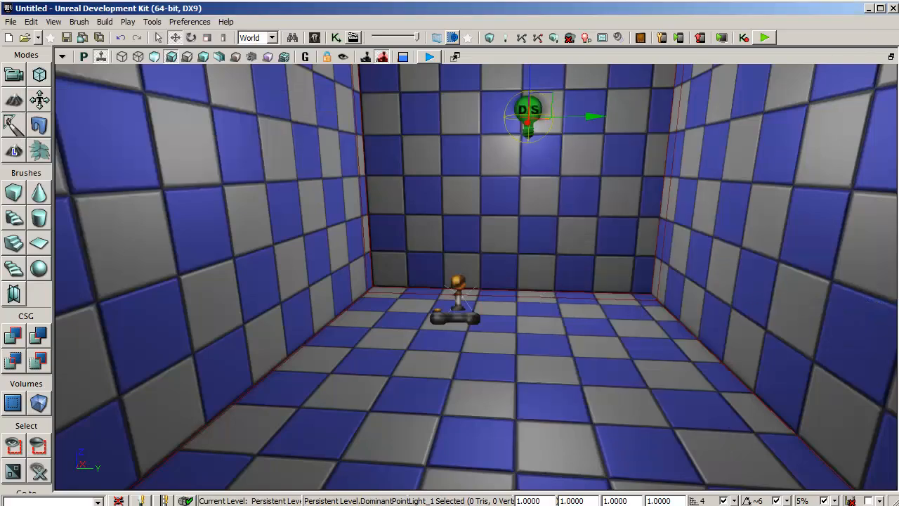
- Check the dominant point light's placement in the room from the orthographic top and front views
key(alt+j)
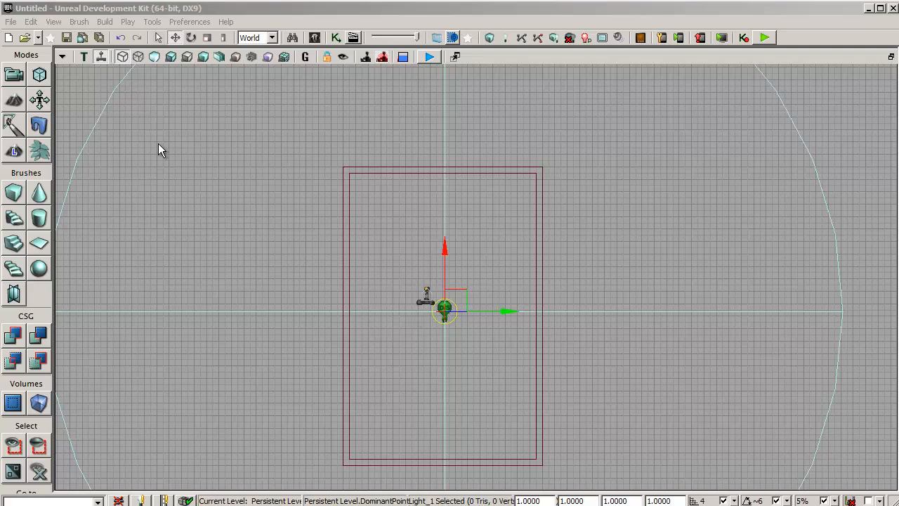
click(84, 57)
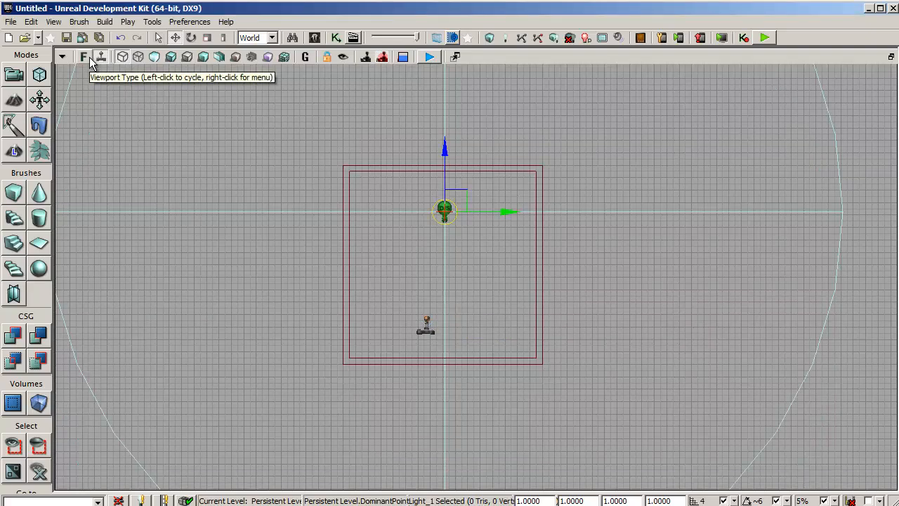
click(84, 57)
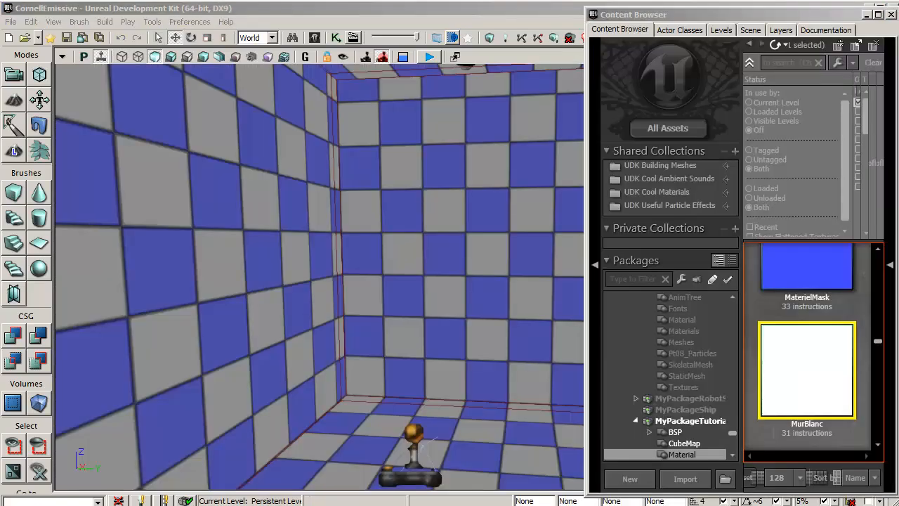
- Inspect the constant that feeds the Emissive input of the MurBlanc material
double_click(814, 388)
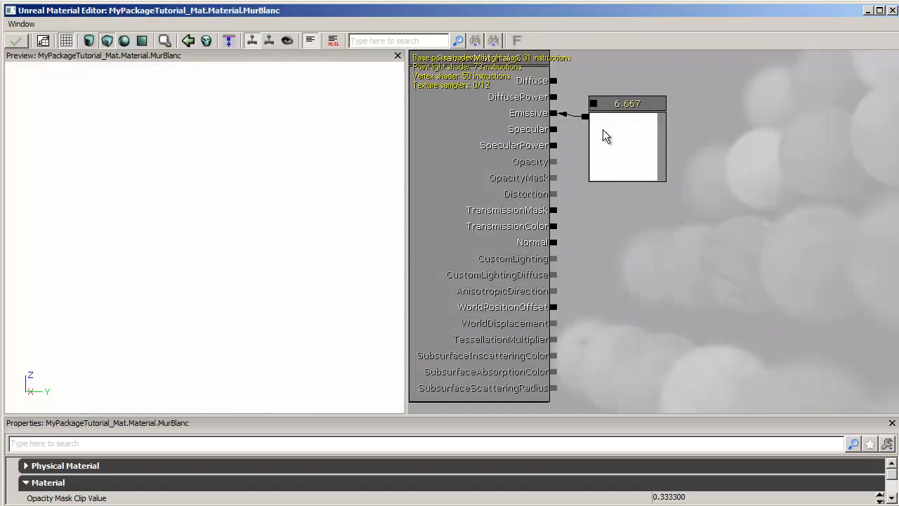
click(626, 150)
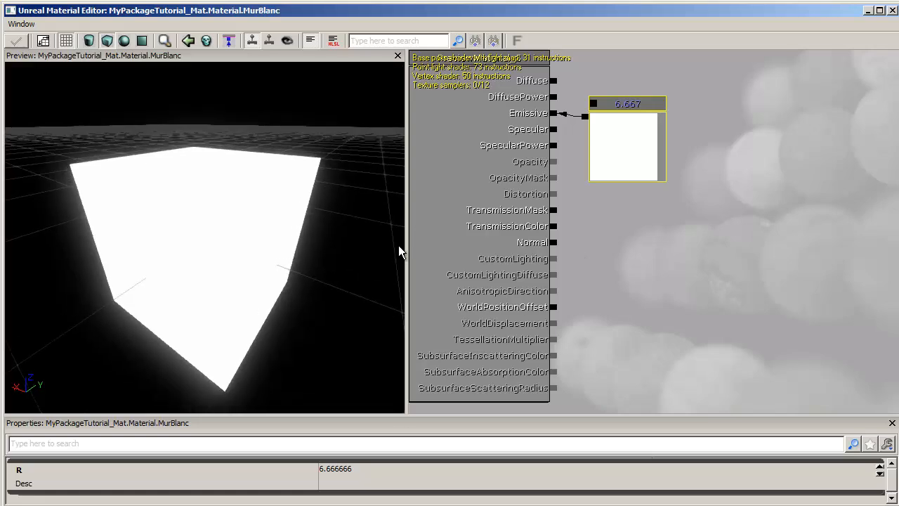
click(892, 11)
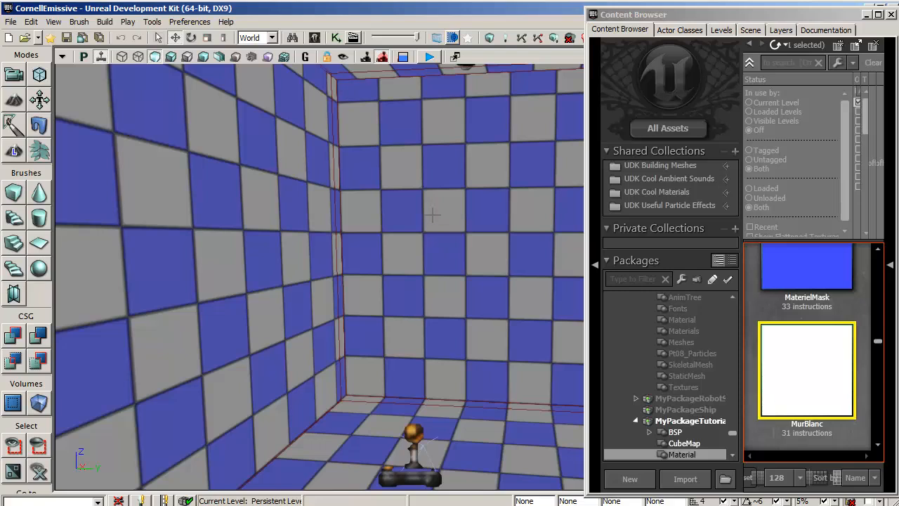
- Apply the MurBlanc material to all surfaces of the room brush
click(432, 214)
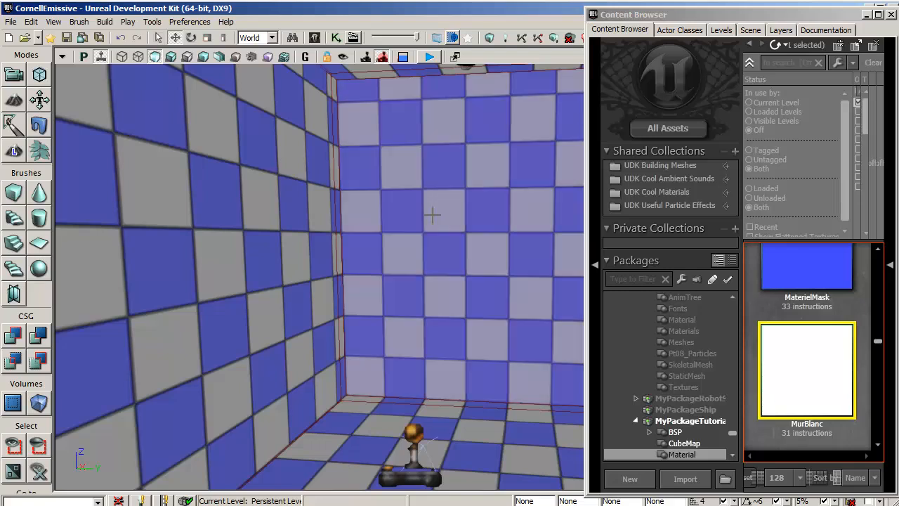
key(shift+b)
right_click(232, 193)
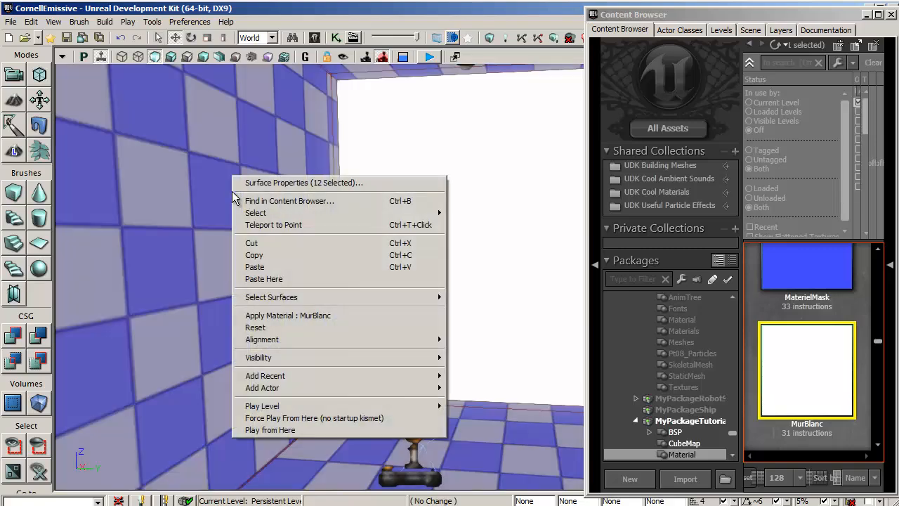
click(263, 316)
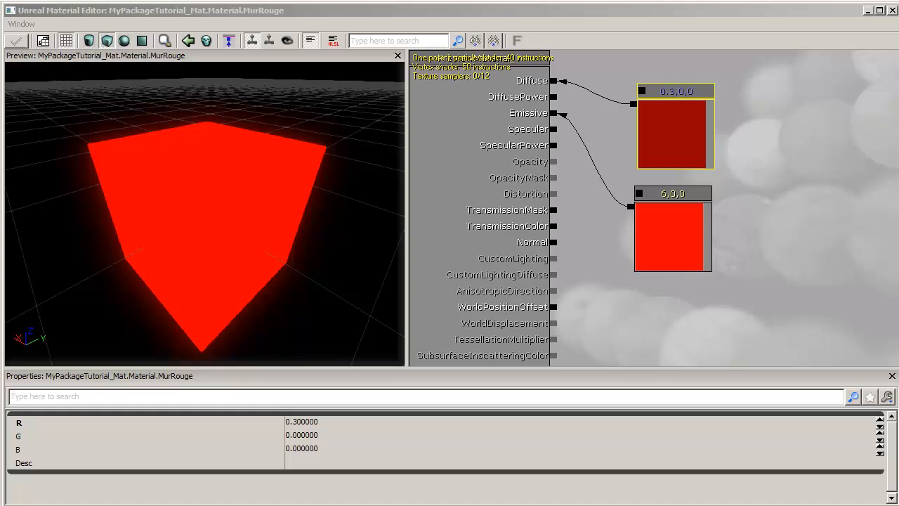
- Review the diffuse and emissive colour constants of MurRouge and apply this material to one side wall of the room
click(689, 132)
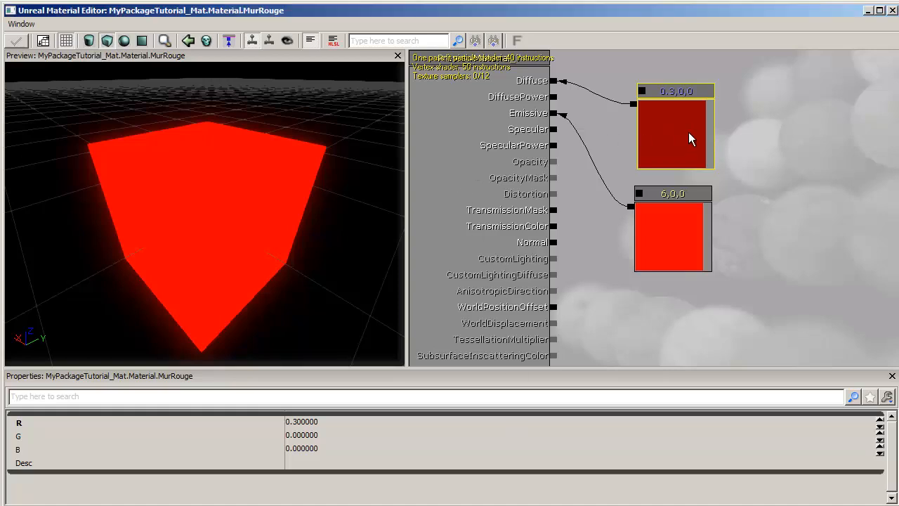
click(681, 235)
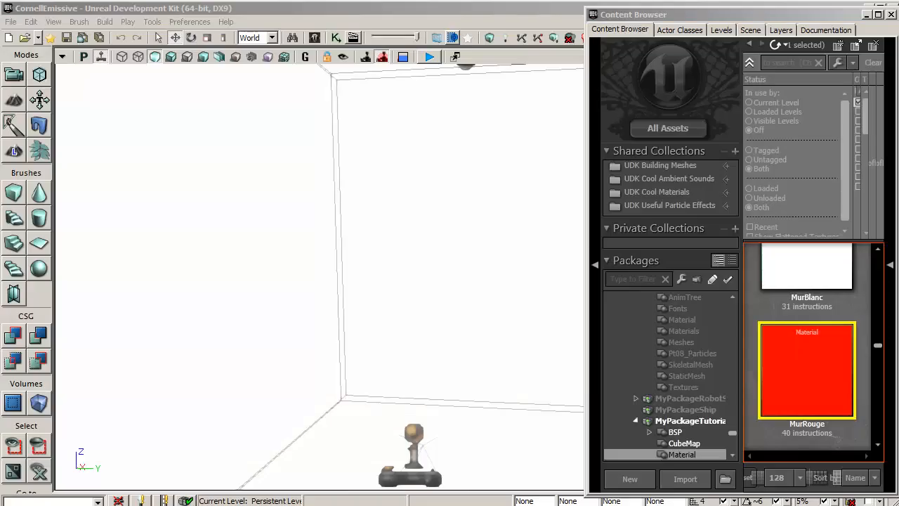
drag(817, 365, 180, 267)
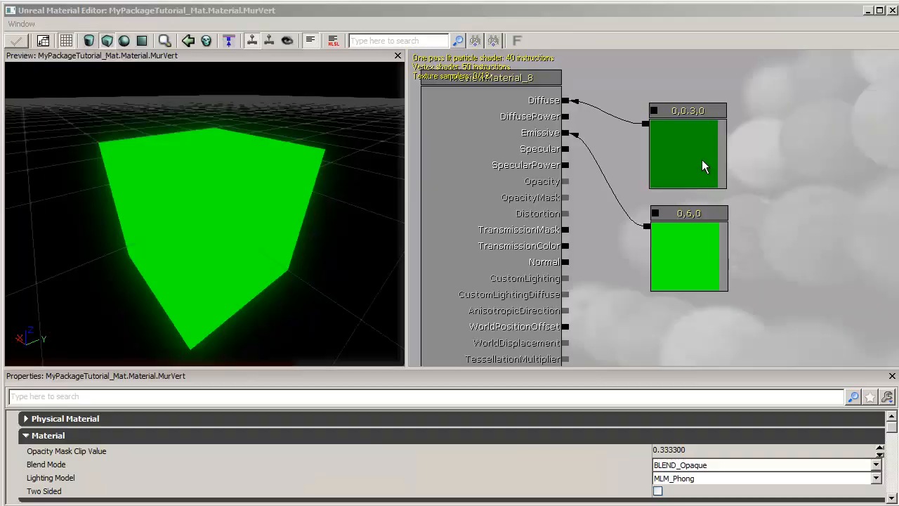
- Review the diffuse and emissive colour constants of MurVert and apply this material to the side wall opposite the red one
click(685, 137)
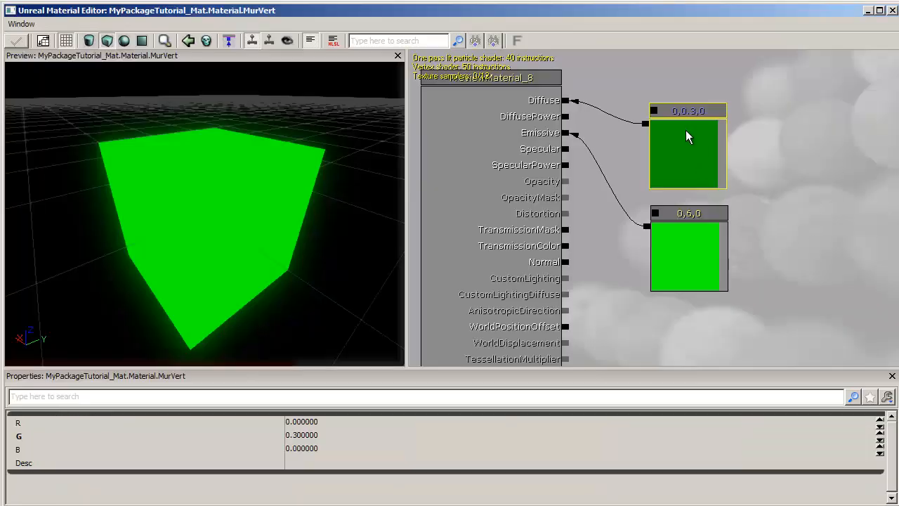
click(686, 264)
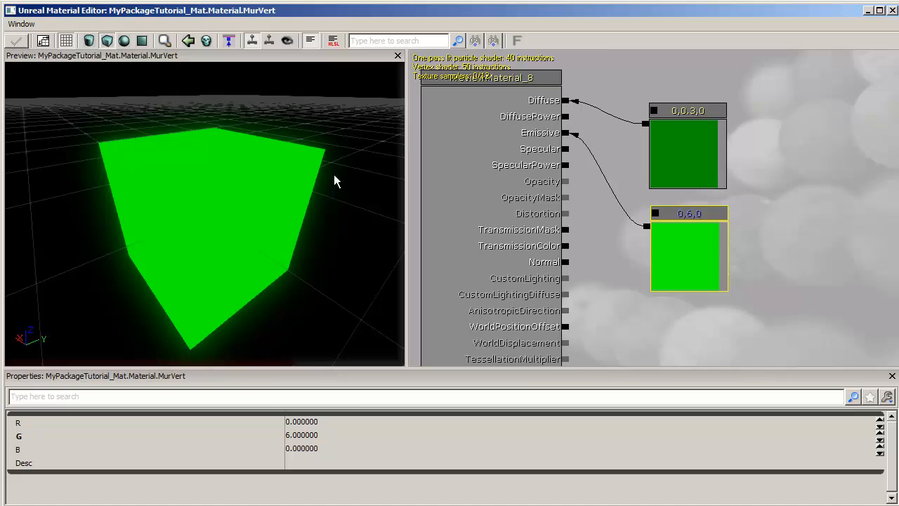
click(892, 10)
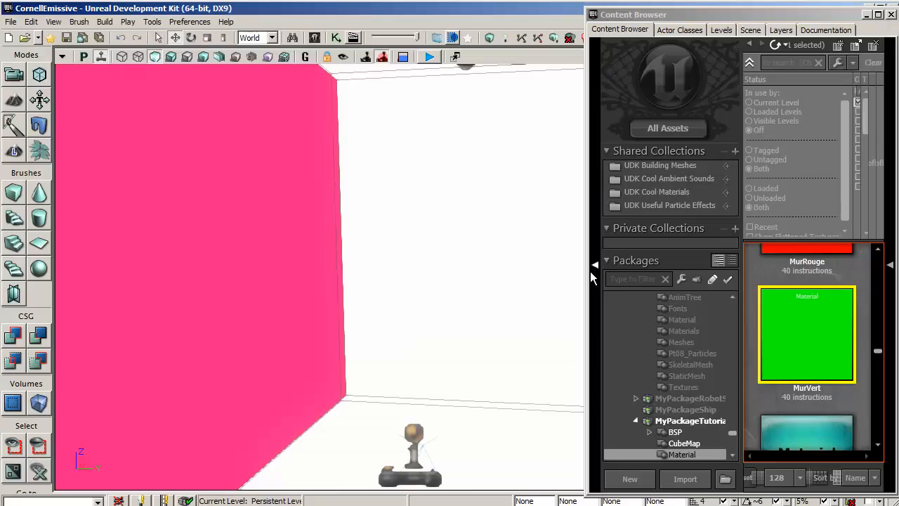
drag(347, 300, 454, 303)
drag(808, 334, 476, 292)
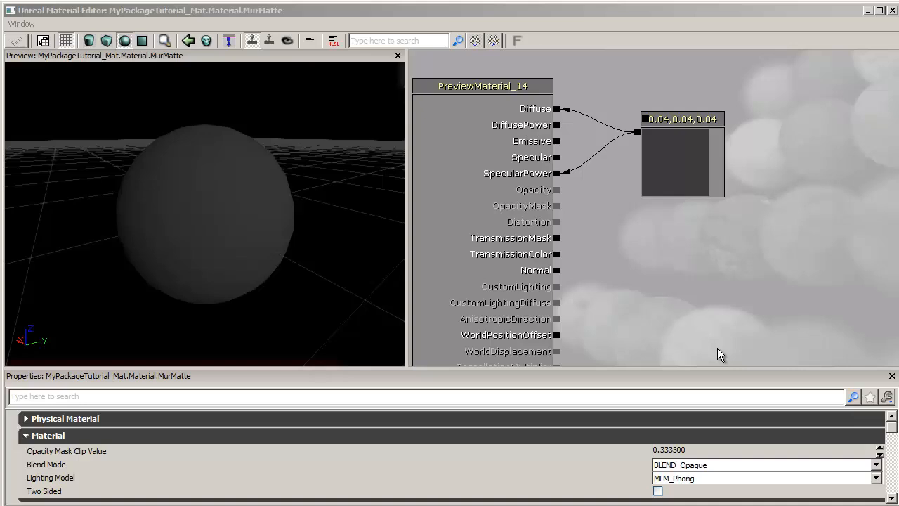
- Inspect the MurMatte material's dark grey colour constant and apply the material to the room's back wall and floor
click(677, 155)
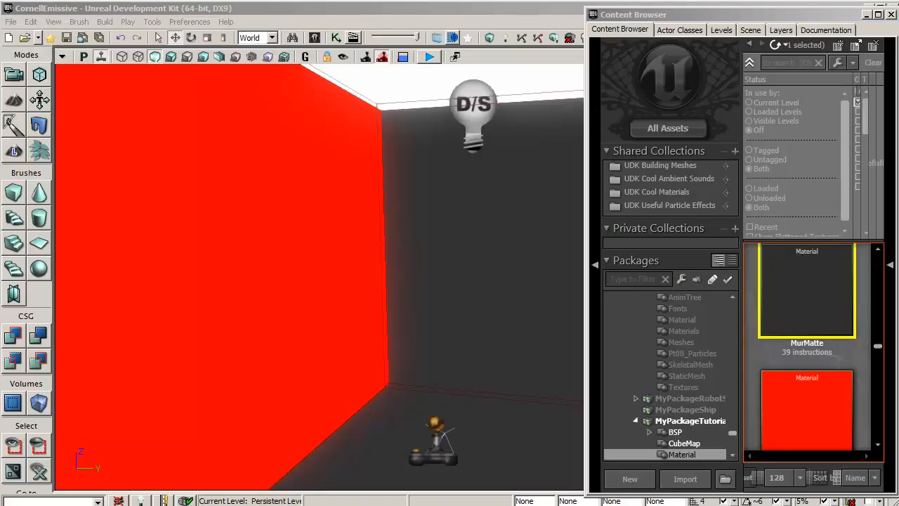
click(489, 291)
click(484, 459)
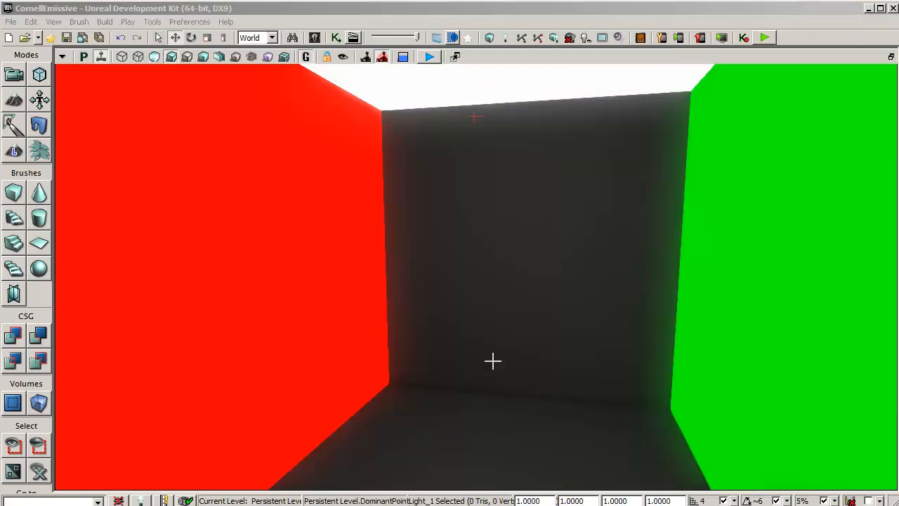
- Check the Lightmass section of the World Properties for the Use Global Illumination option
click(53, 22)
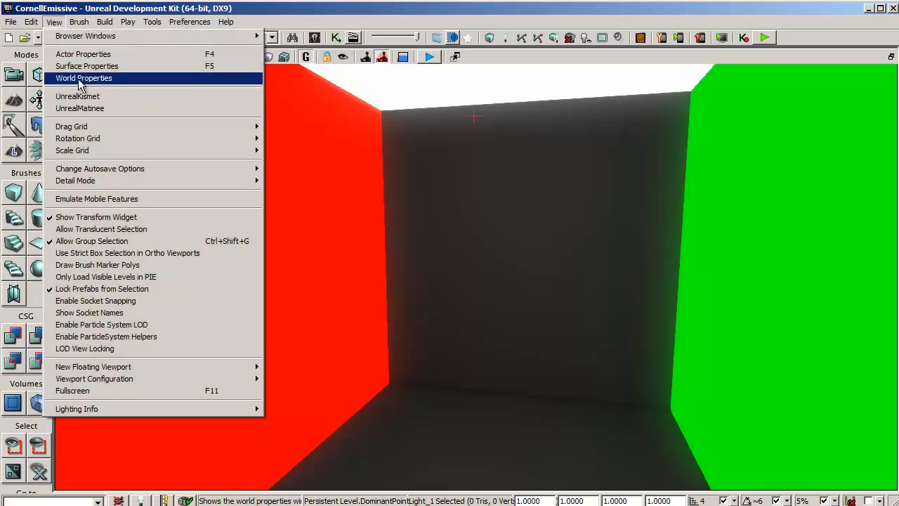
click(79, 78)
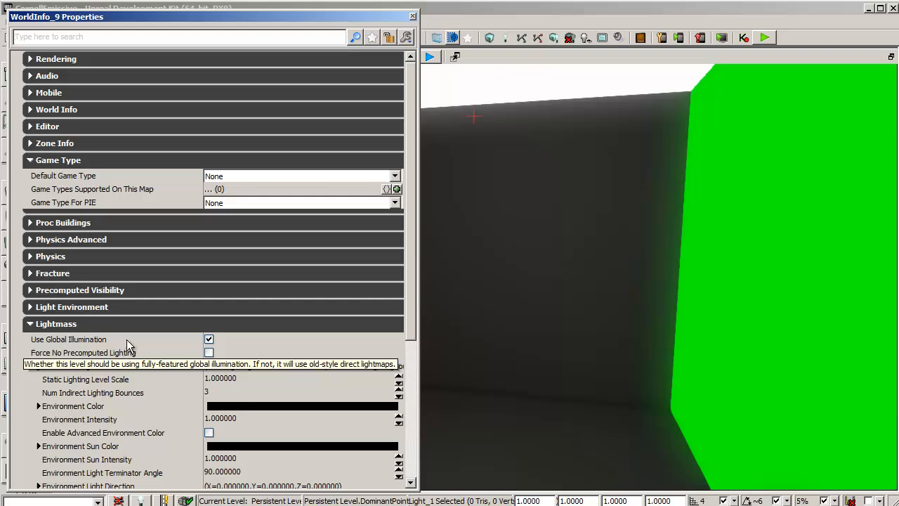
click(413, 16)
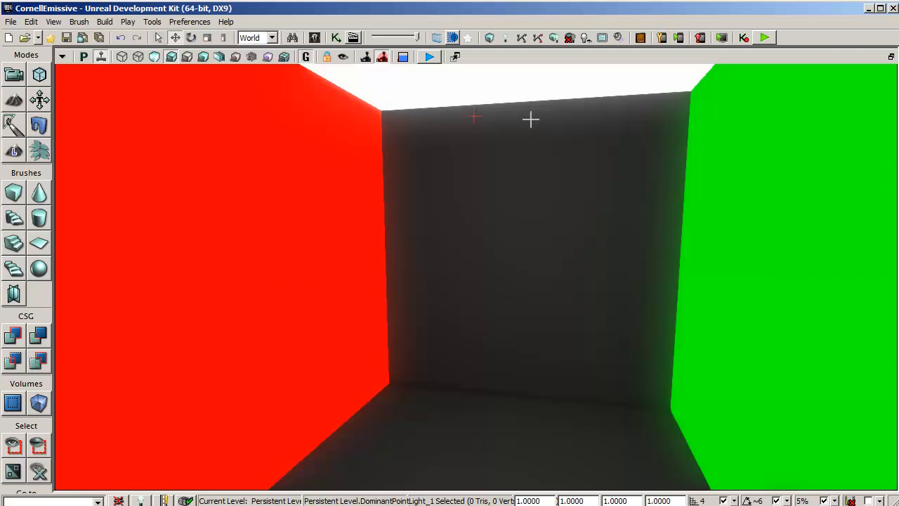
- Build the level lighting with Lightmass at Preview quality and clear the light selection
click(506, 38)
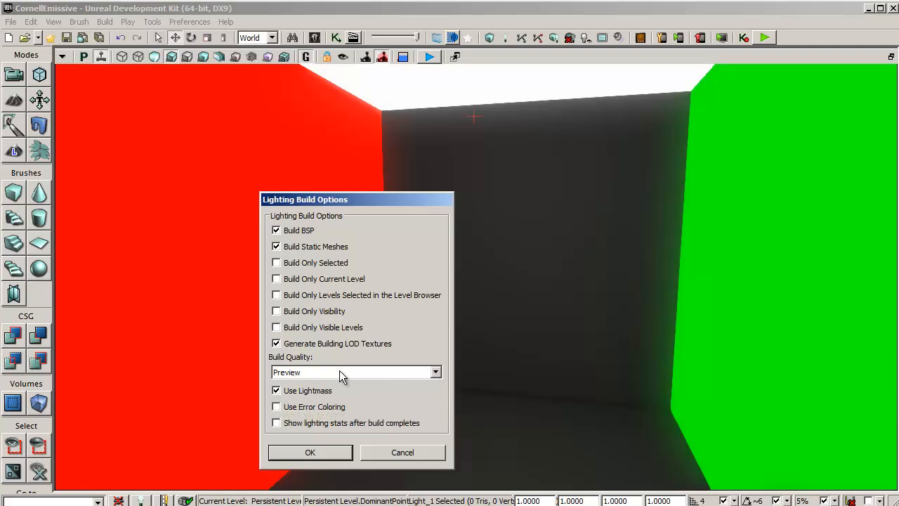
click(335, 456)
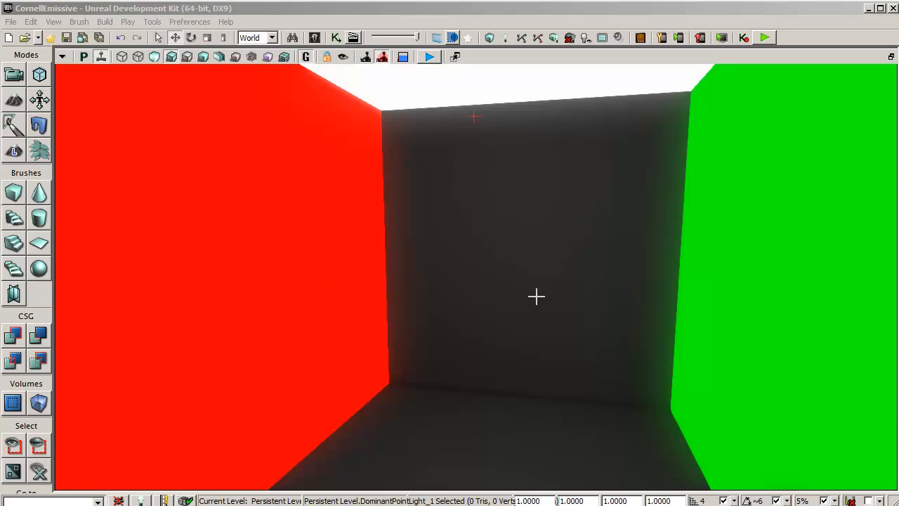
key(Escape)
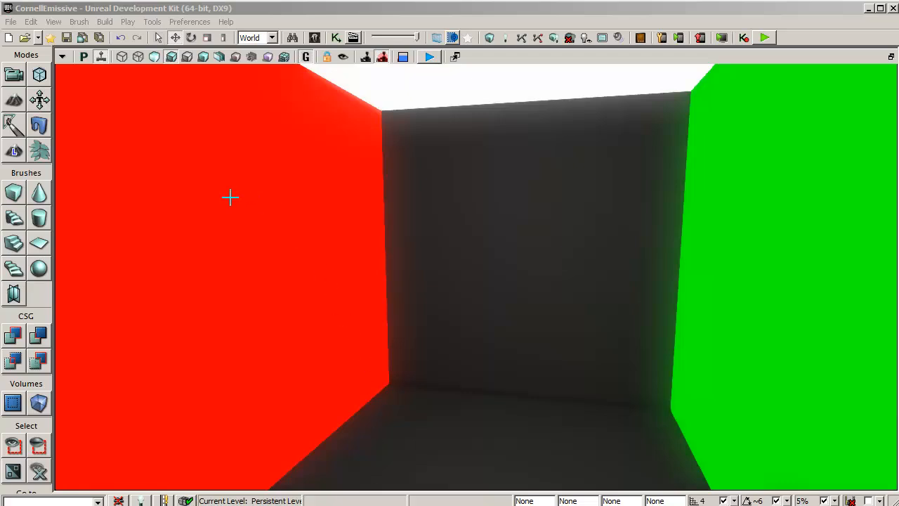
- Enable Use Emissive For Static Lighting in the red wall's Lightmass settings and rebuild the level lighting
key(F5)
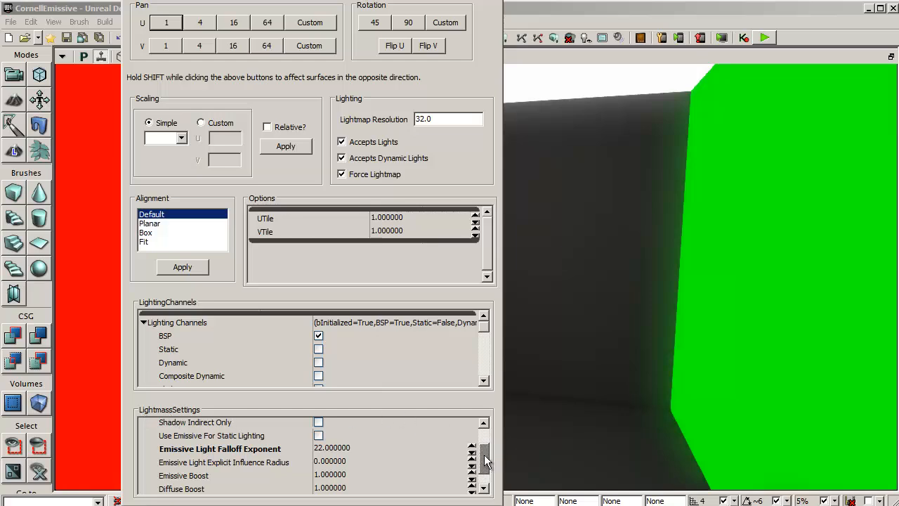
scroll(485, 455, down, 1)
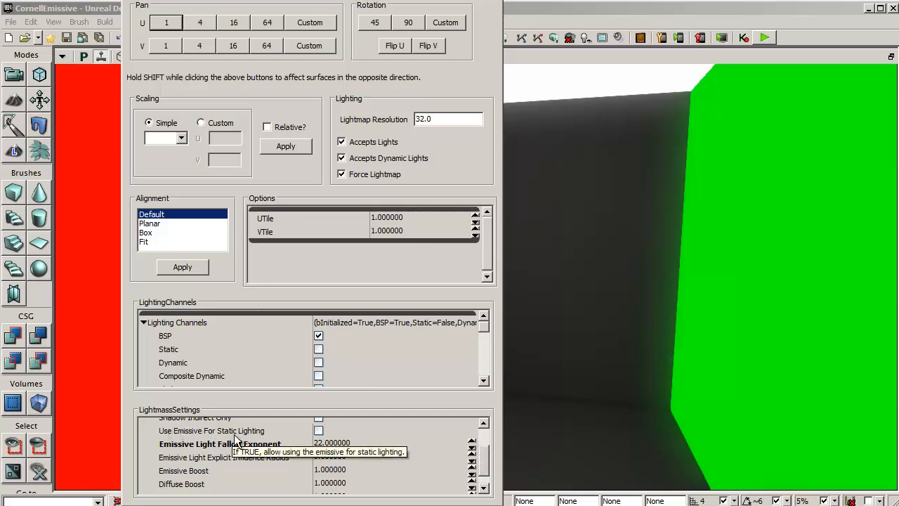
click(318, 430)
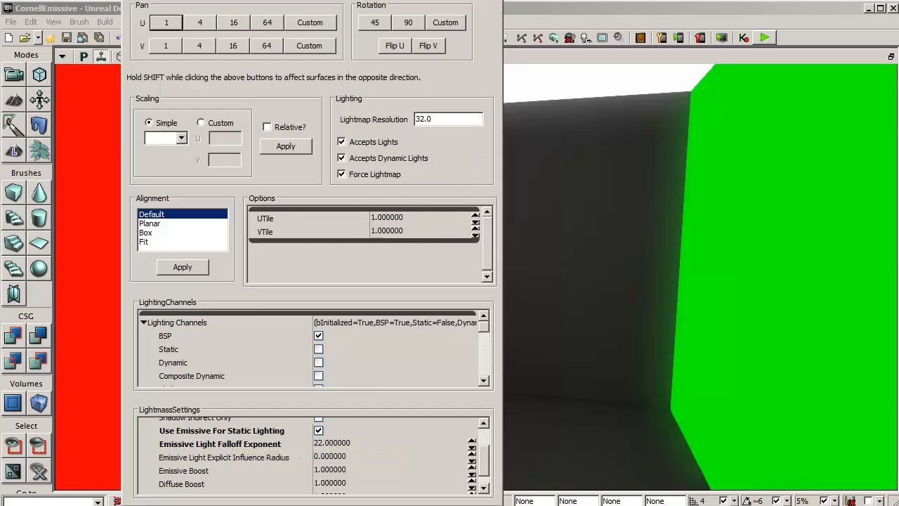
click(493, 1)
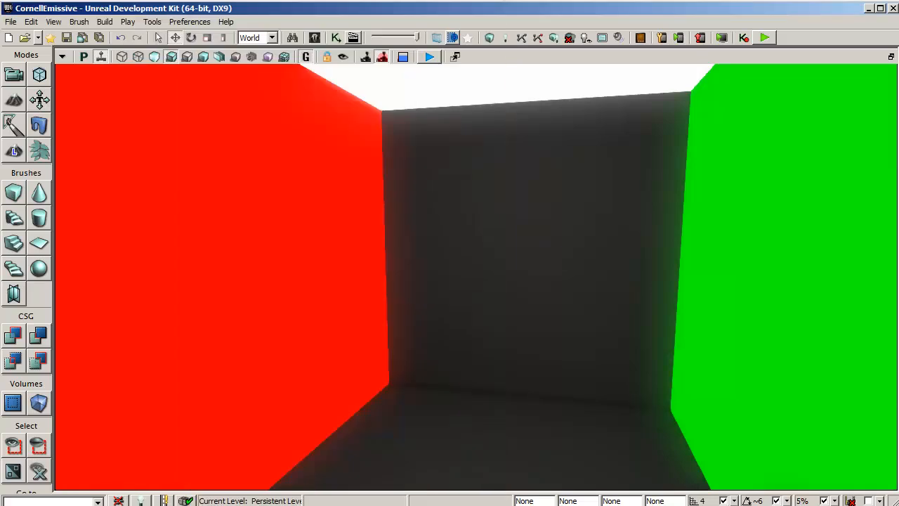
click(503, 36)
click(301, 454)
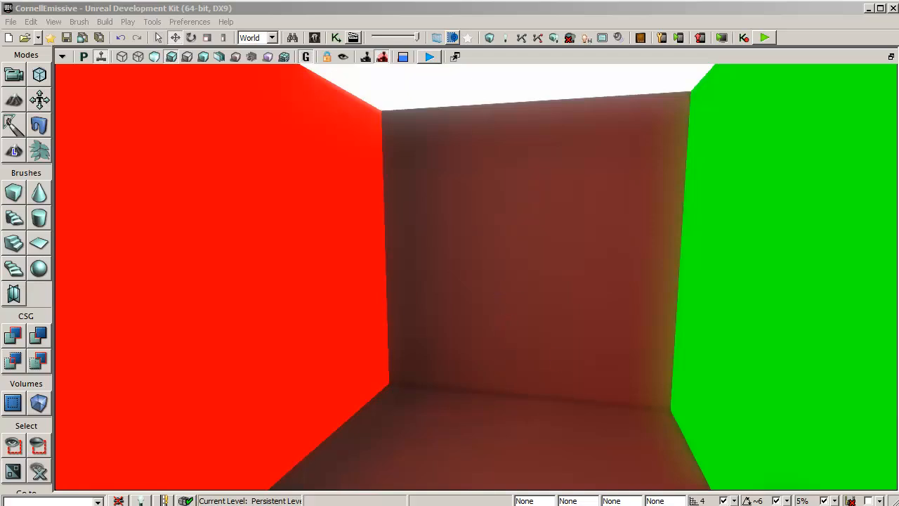
- Set the red wall's Emissive Light Explicit Influence Radius to 1500 and rebuild the lighting with Lightmass at High quality
double_click(212, 227)
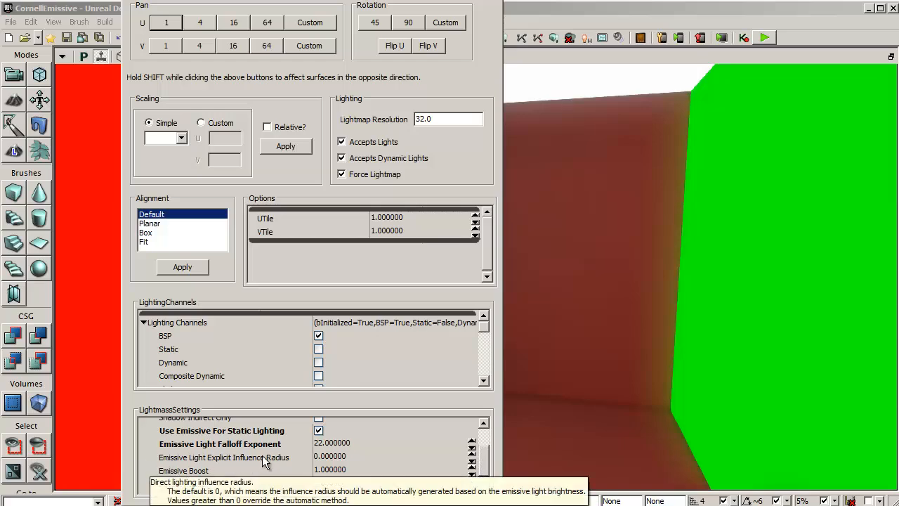
click(374, 456)
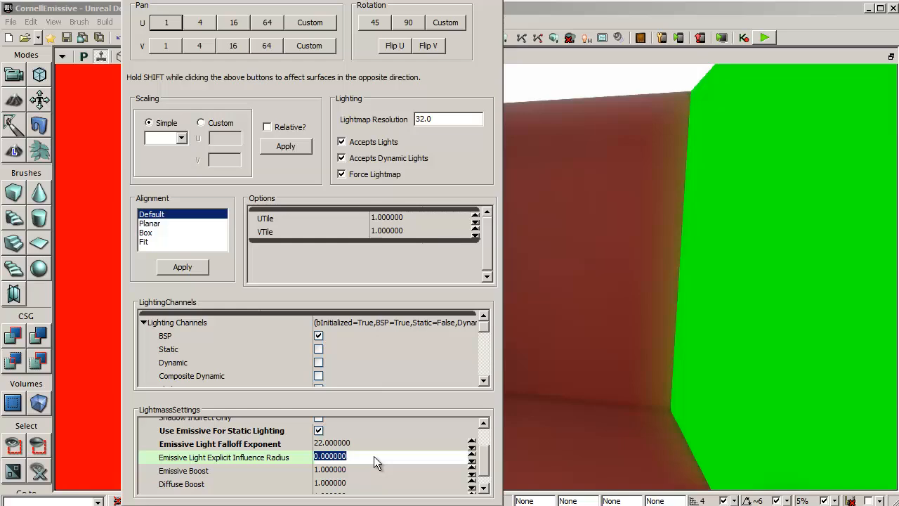
text(1500)
key(Return)
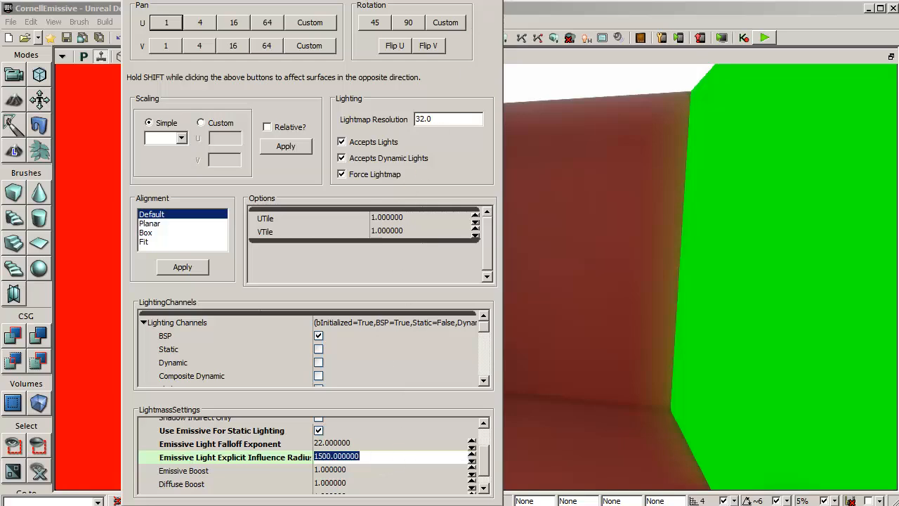
click(498, 1)
click(507, 37)
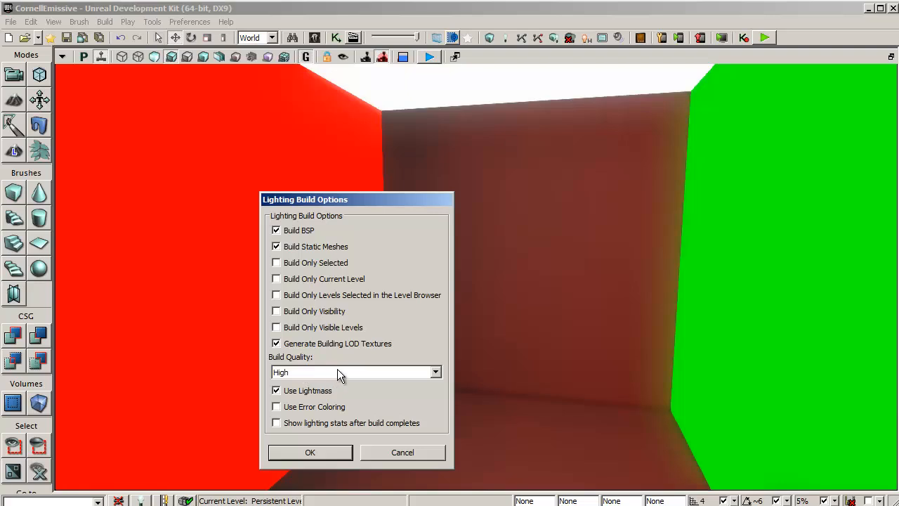
click(302, 445)
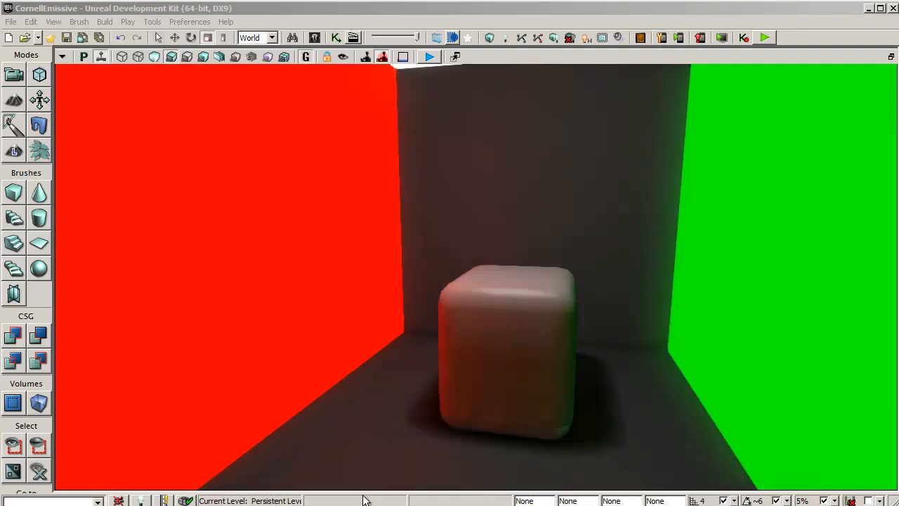
- Raise the red wall's Emissive Light Explicit Influence Radius to 3000 and rebuild the lighting with Lightmass at High quality
middle_drag(379, 436, 345, 441)
drag(346, 441, 342, 399)
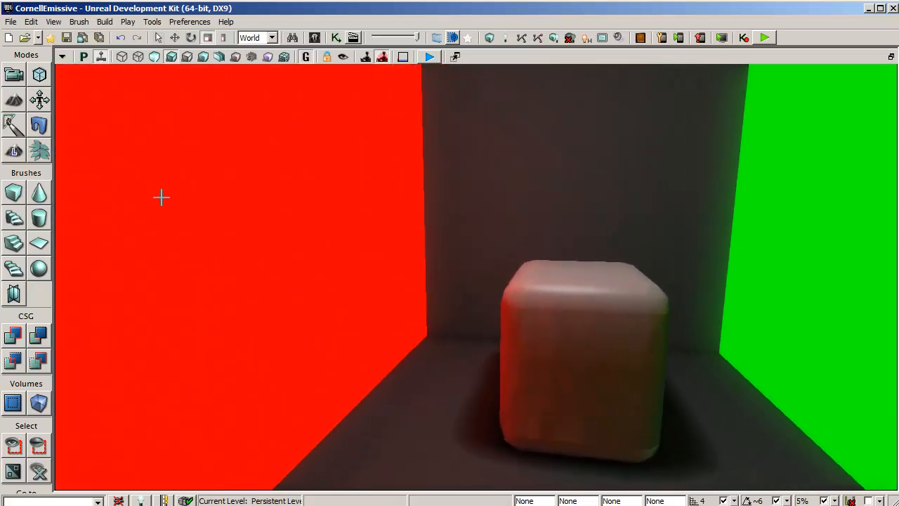
double_click(161, 198)
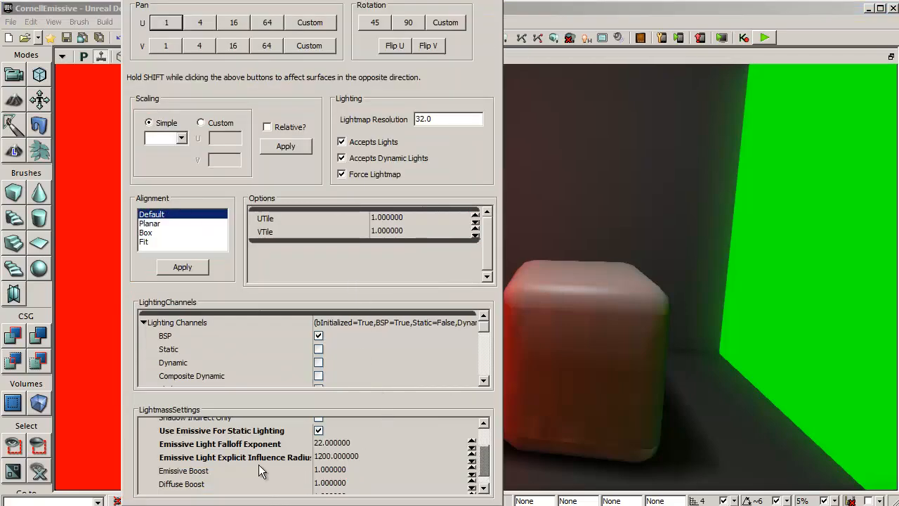
click(377, 456)
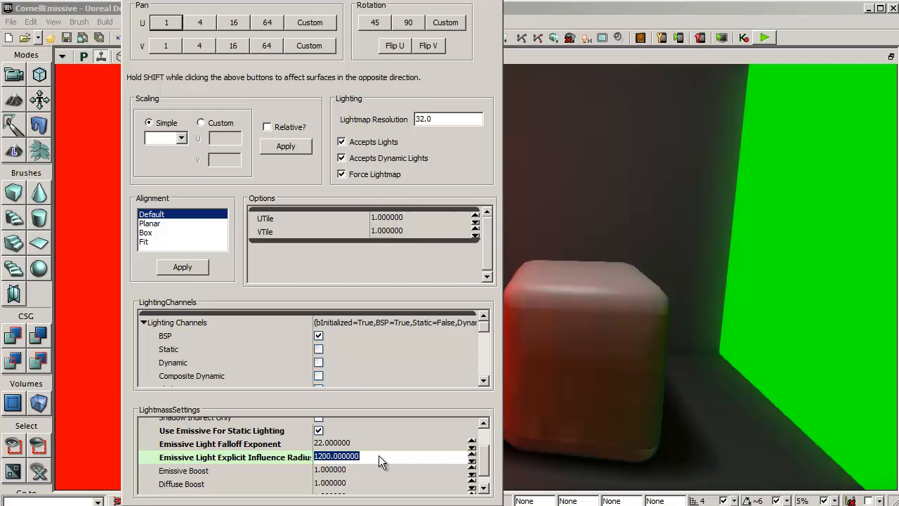
text(3000)
key(Return)
click(495, 0)
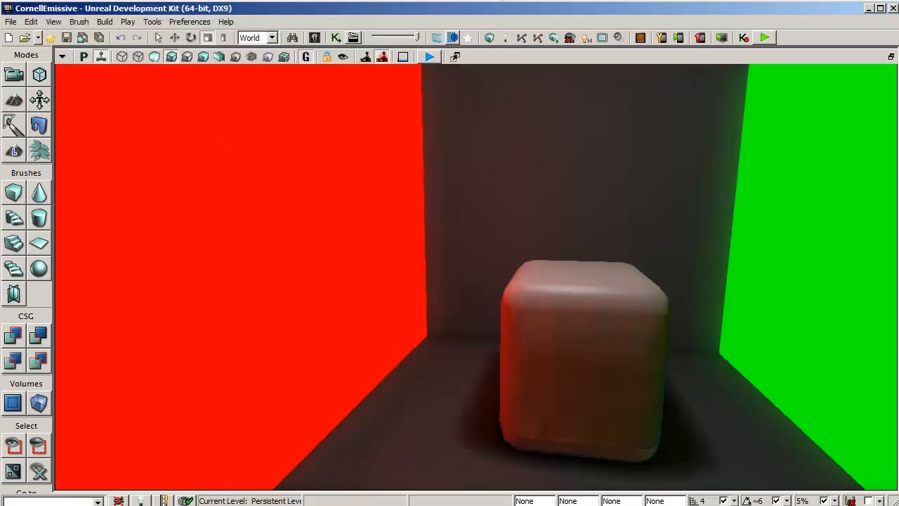
click(505, 37)
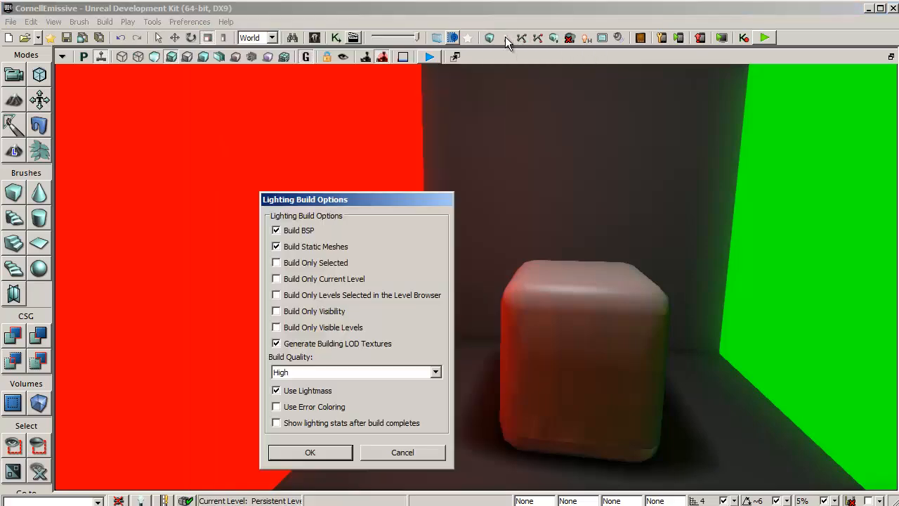
click(315, 453)
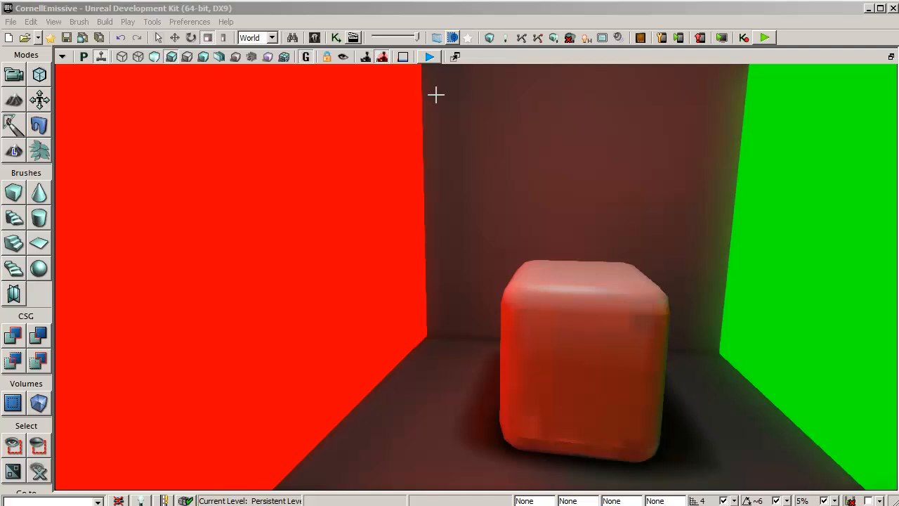
- Reset the red wall's Emissive Light Explicit Influence Radius to 0 and enable Use Emissive For Static Lighting on the green wall
double_click(233, 214)
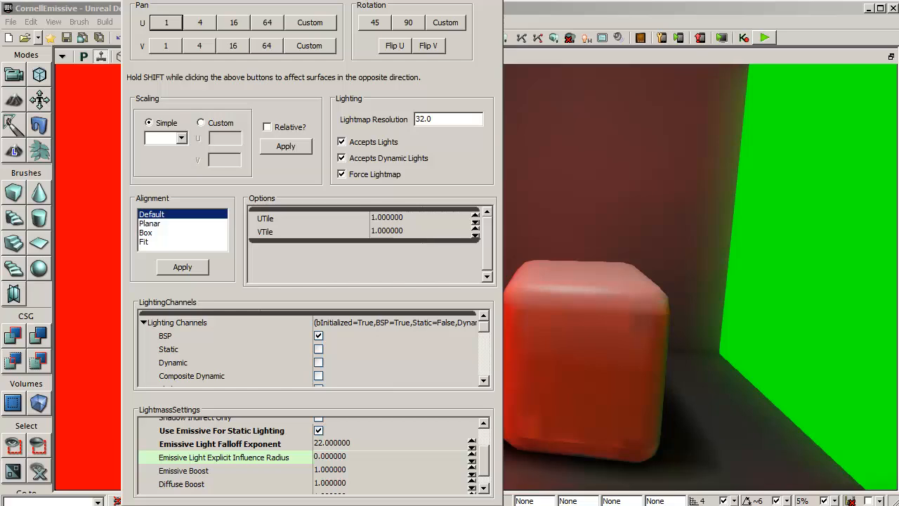
click(351, 458)
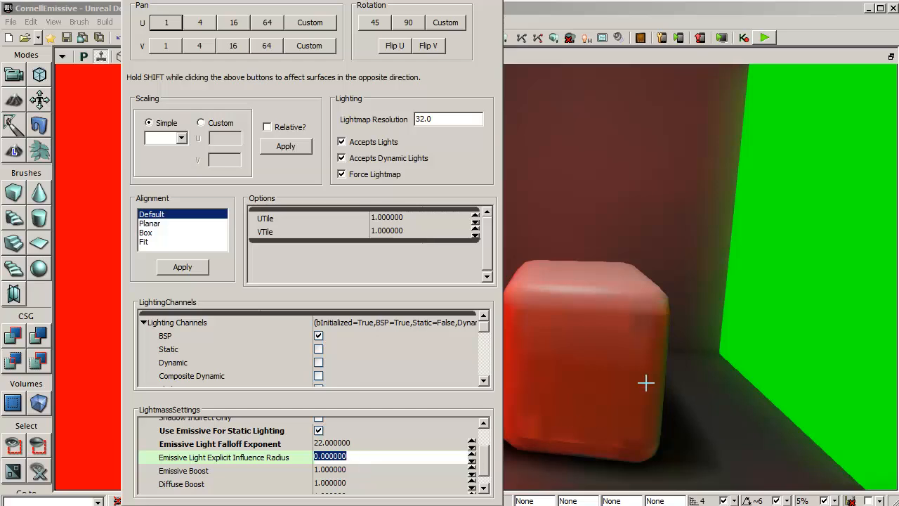
click(816, 264)
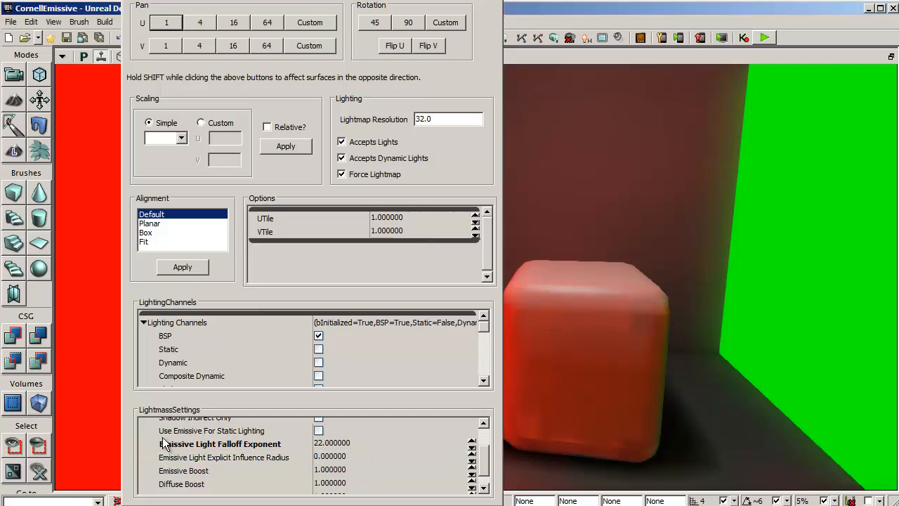
click(318, 430)
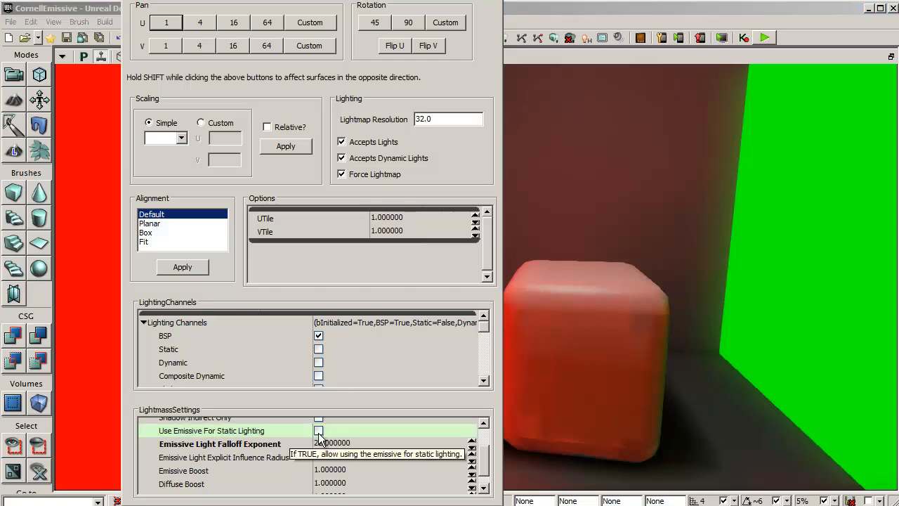
click(318, 431)
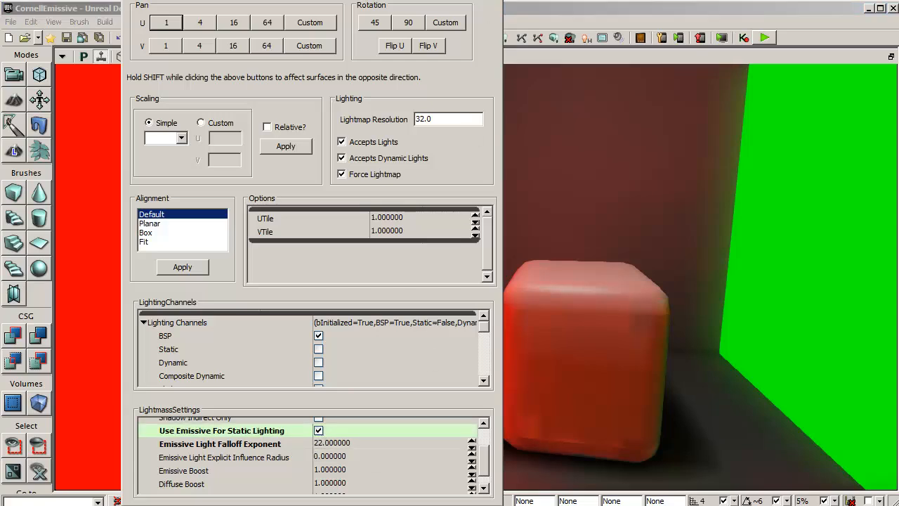
click(494, 0)
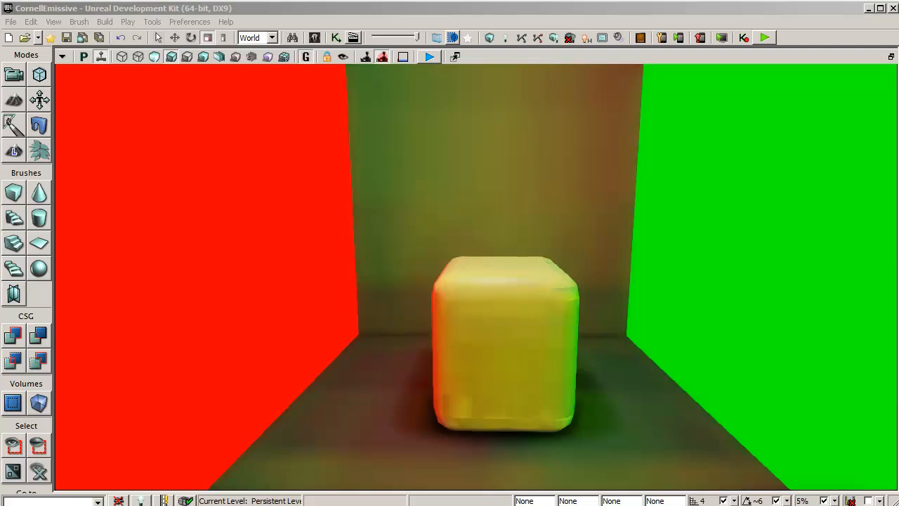
- Find the white ceiling's MurBlanc material in the Content Browser and inspect its emissive constant in the Material Editor
right_drag(476, 277, 480, 224)
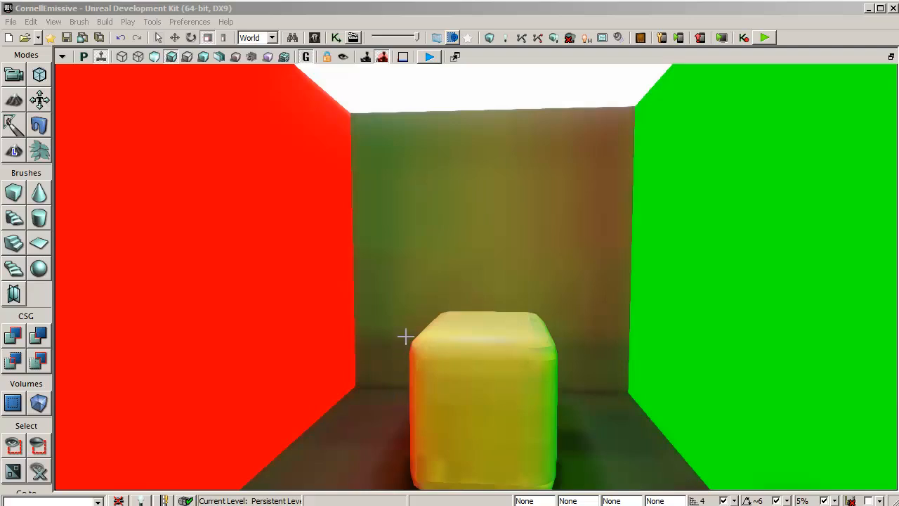
drag(405, 329, 410, 302)
right_drag(410, 299, 436, 269)
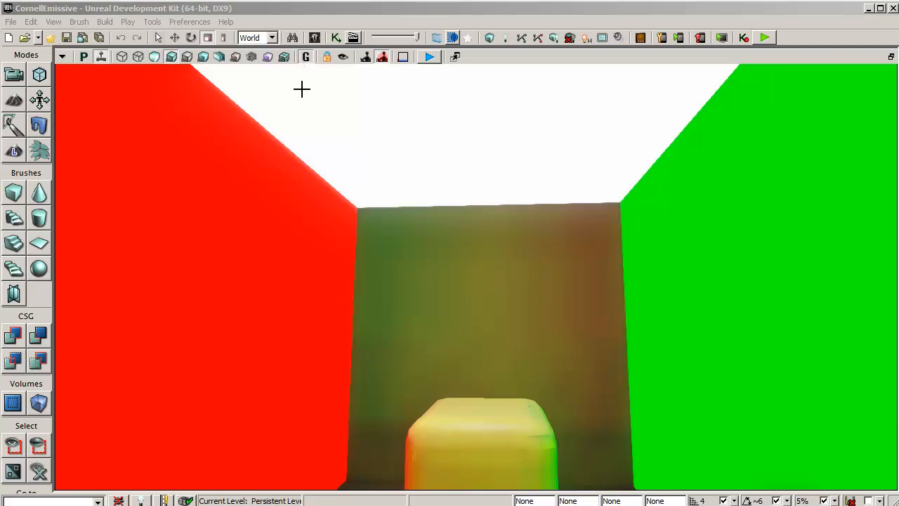
right_click(339, 85)
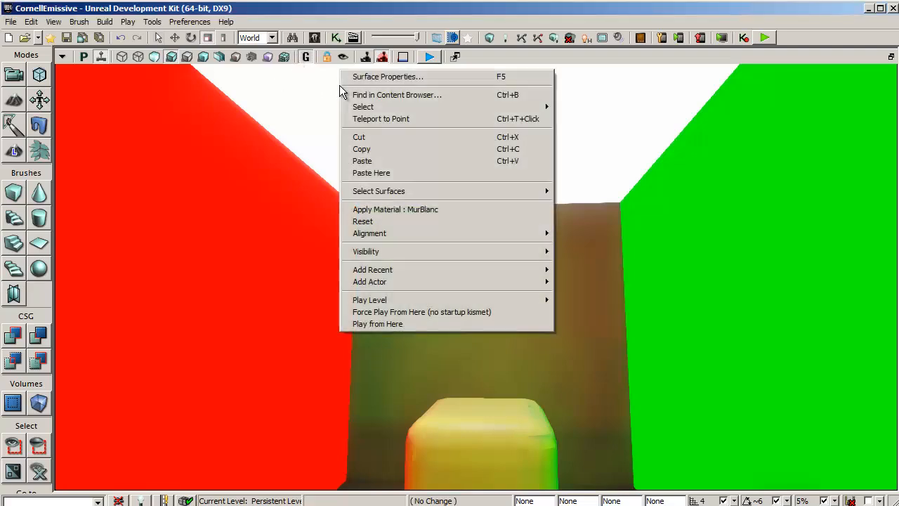
click(379, 97)
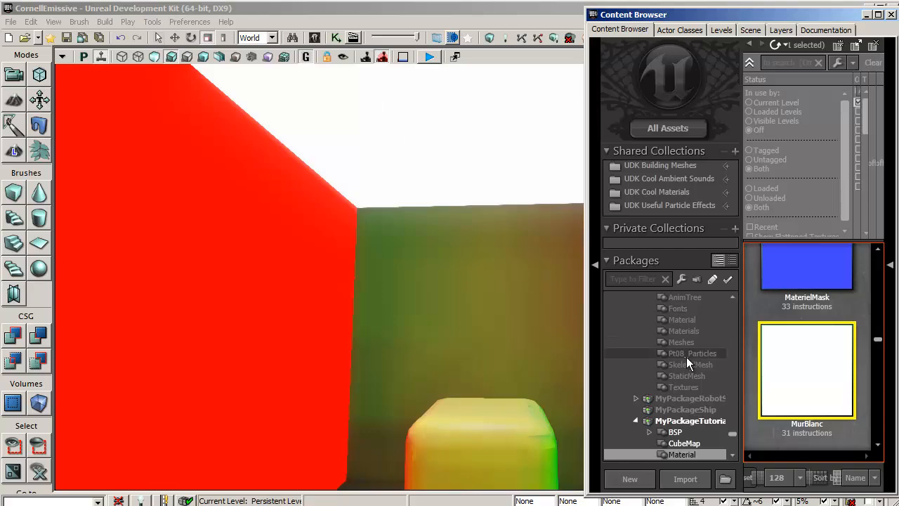
double_click(812, 369)
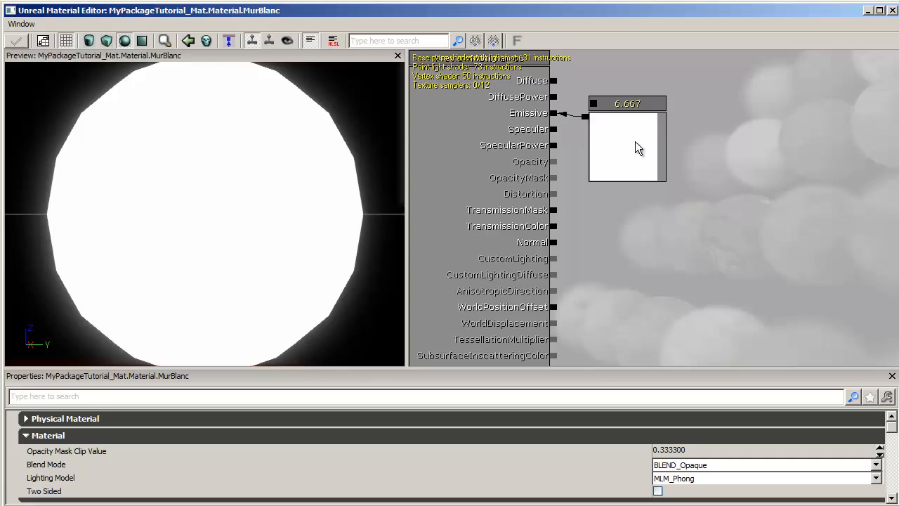
click(893, 11)
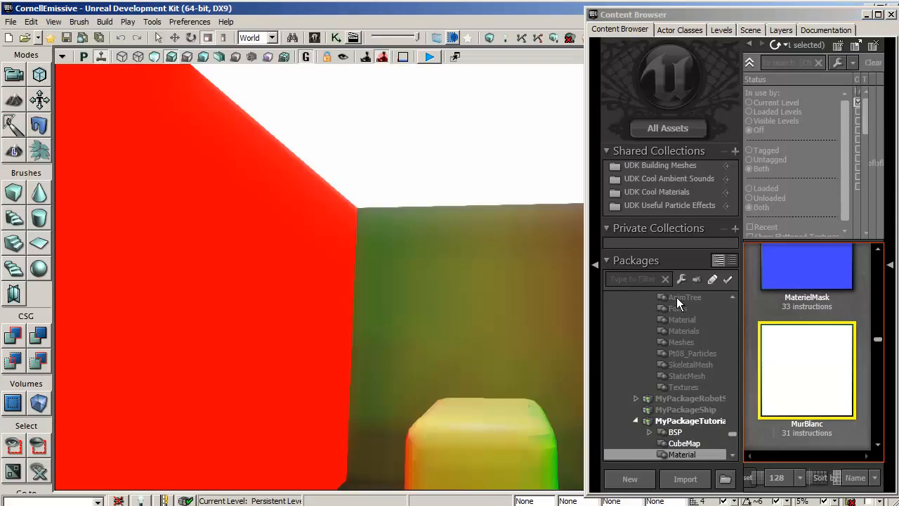
click(866, 15)
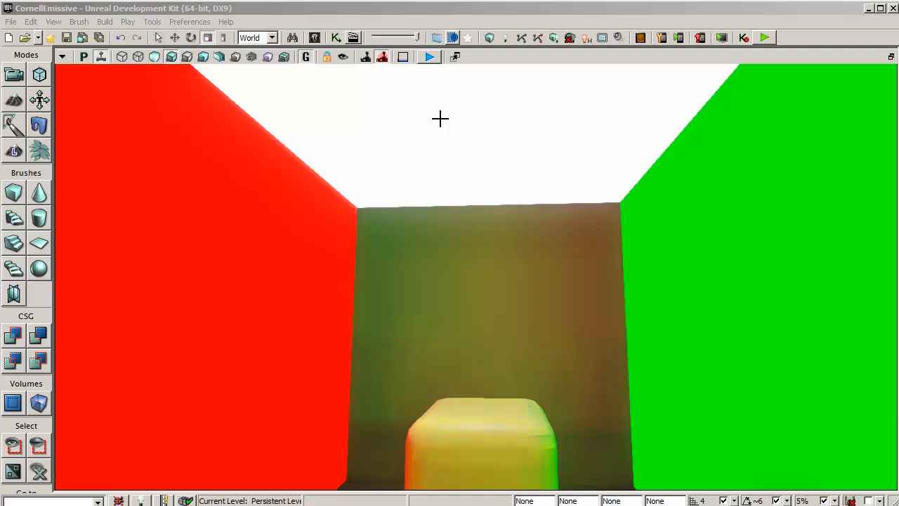
- Enable Use Emissive For Static Lighting on the white ceiling and rebuild the lighting with Lightmass at High quality
double_click(440, 119)
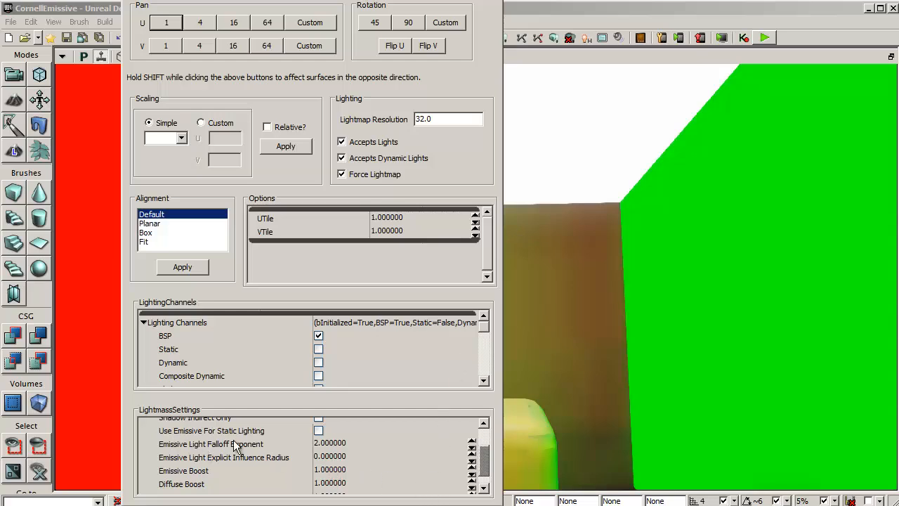
click(318, 430)
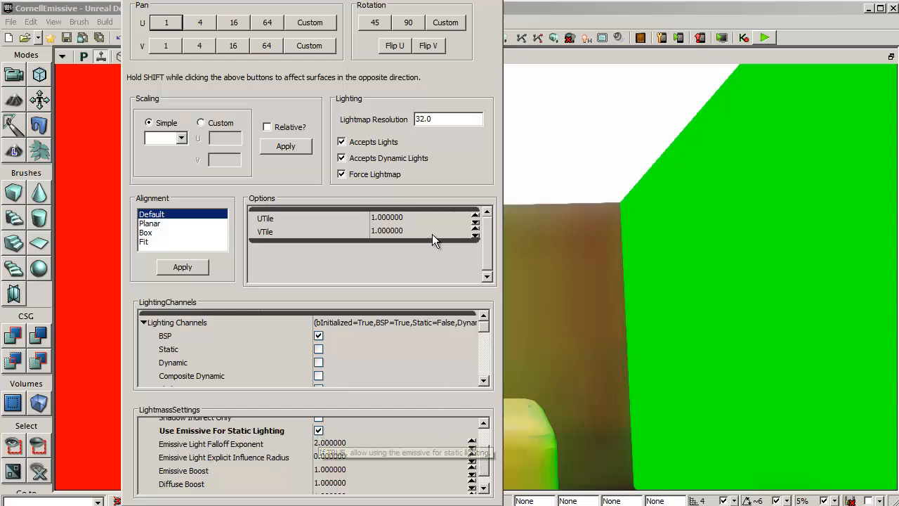
key(Escape)
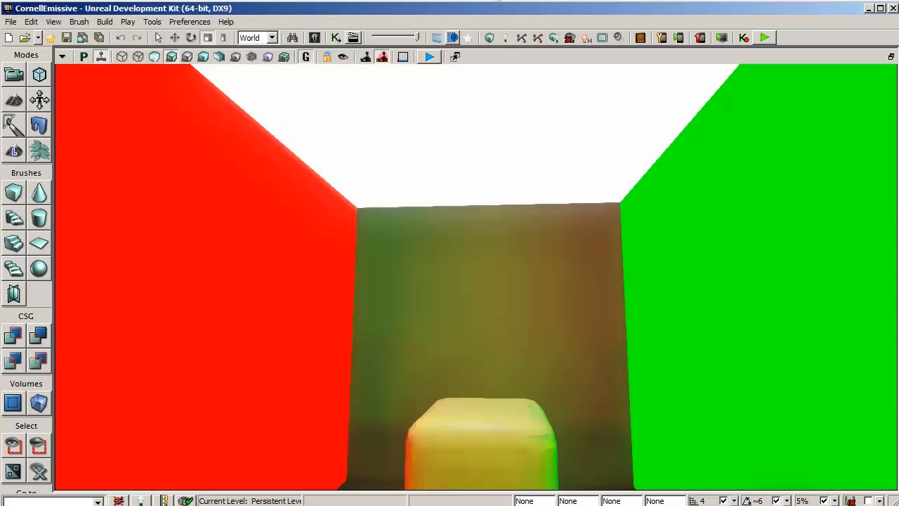
click(504, 42)
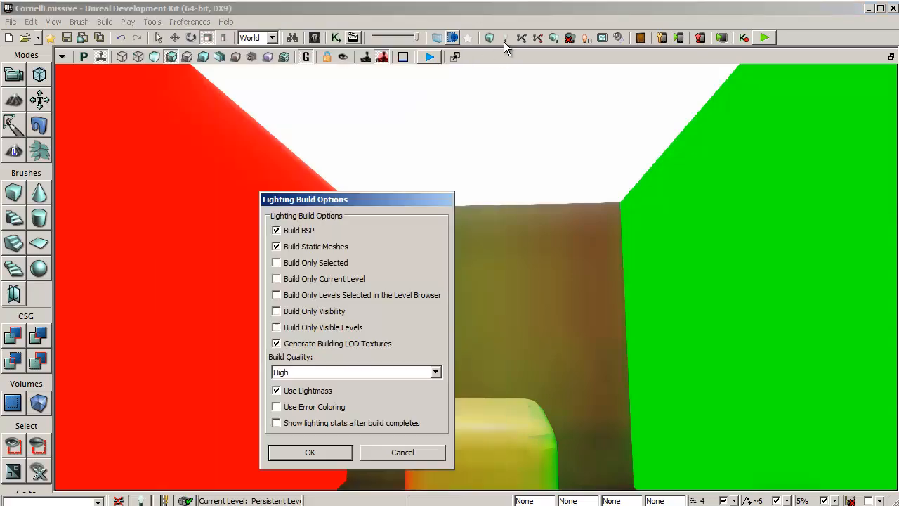
click(328, 457)
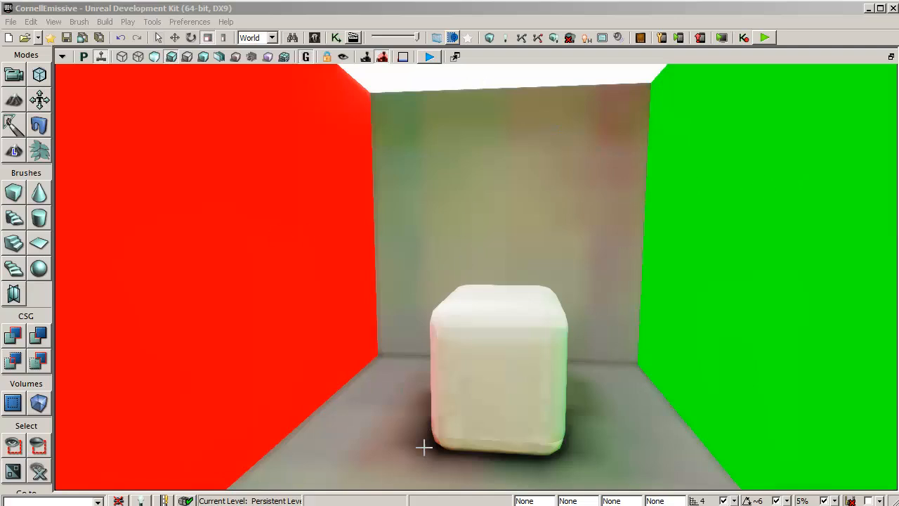
right_drag(620, 435, 553, 425)
drag(553, 425, 600, 393)
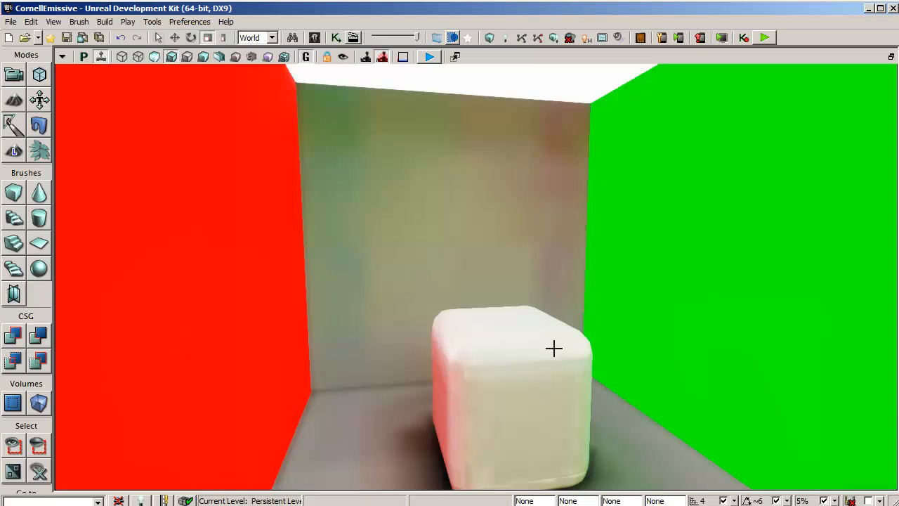
- Inspect the Emissive Boost value in the selected surface's Lightmass settings
drag(721, 353, 792, 392)
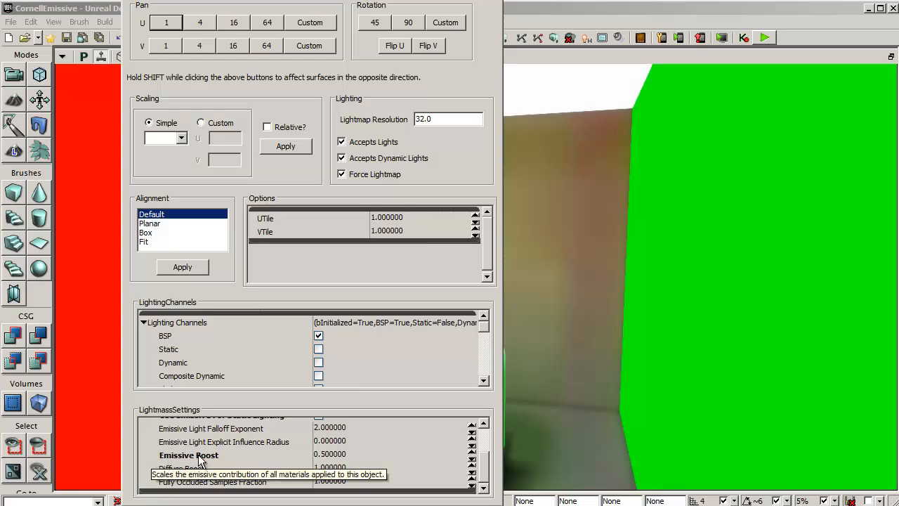
click(233, 455)
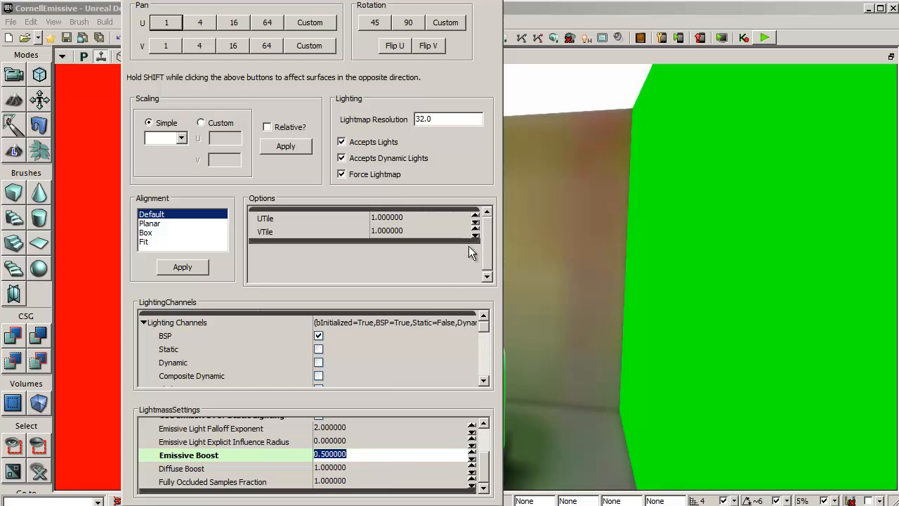
click(497, 4)
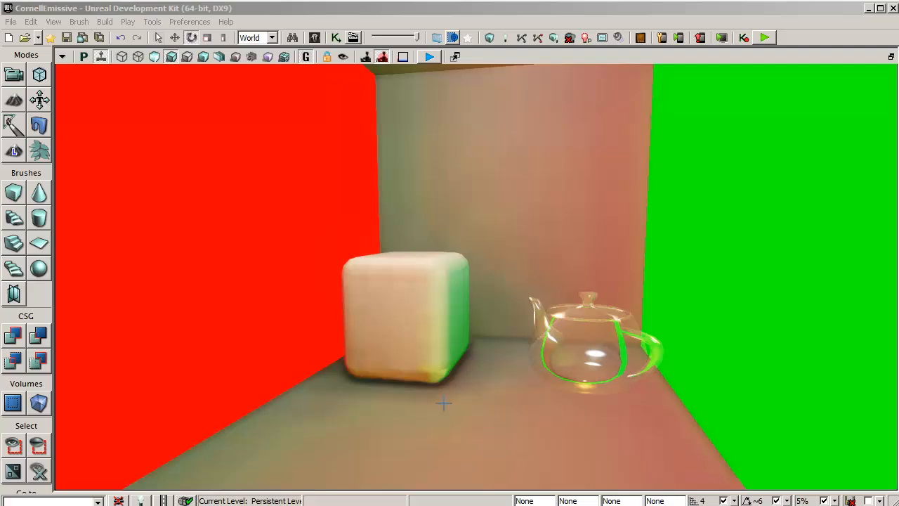
- Examine the cube, glass teapot and ceiling light in the box, moving around them in an in-viewport play session
scroll(477, 388, down, 3)
right_drag(478, 388, 470, 366)
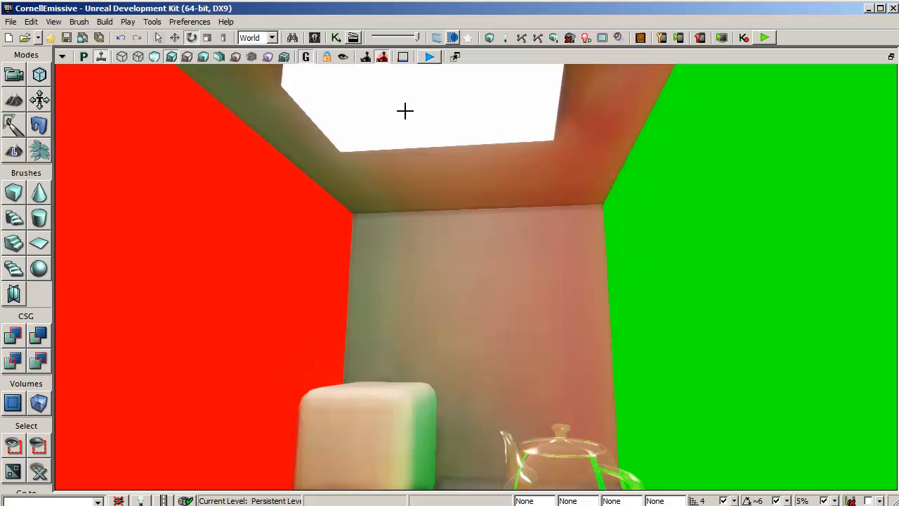
drag(471, 226, 478, 201)
right_drag(477, 201, 500, 268)
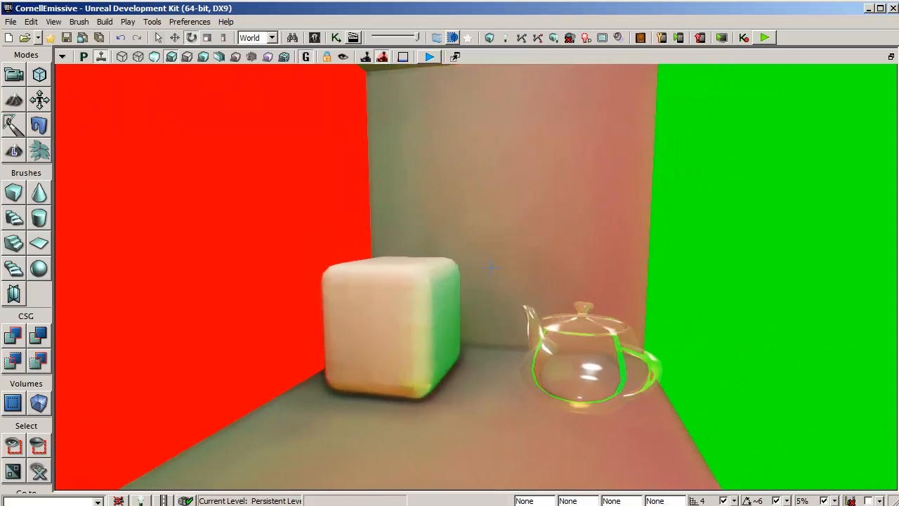
click(429, 56)
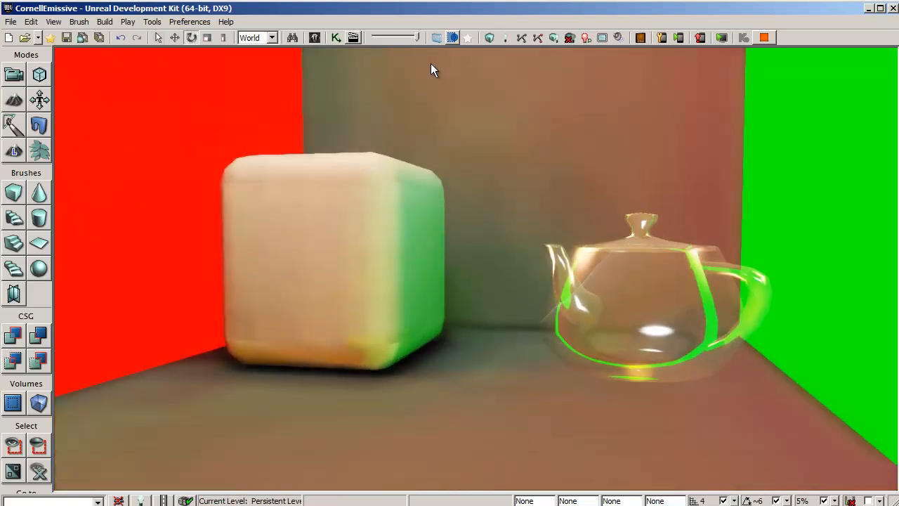
key(w)
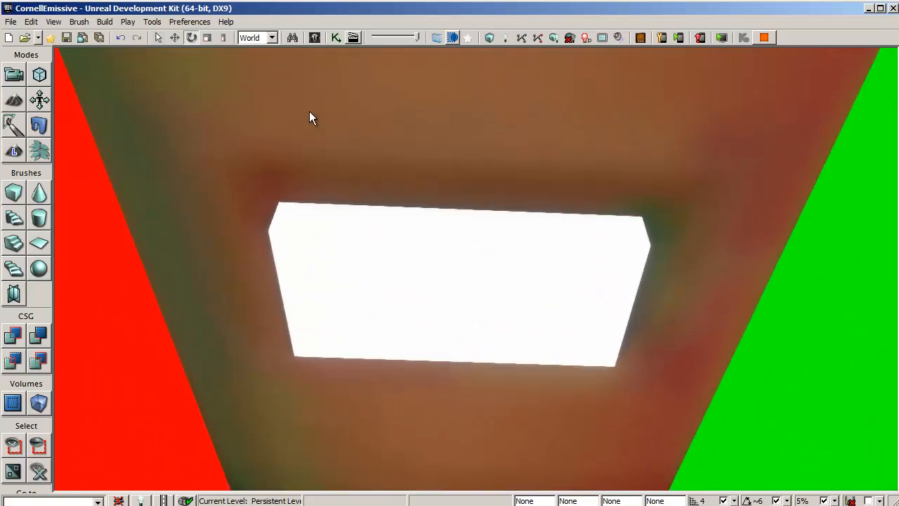
key(Escape)
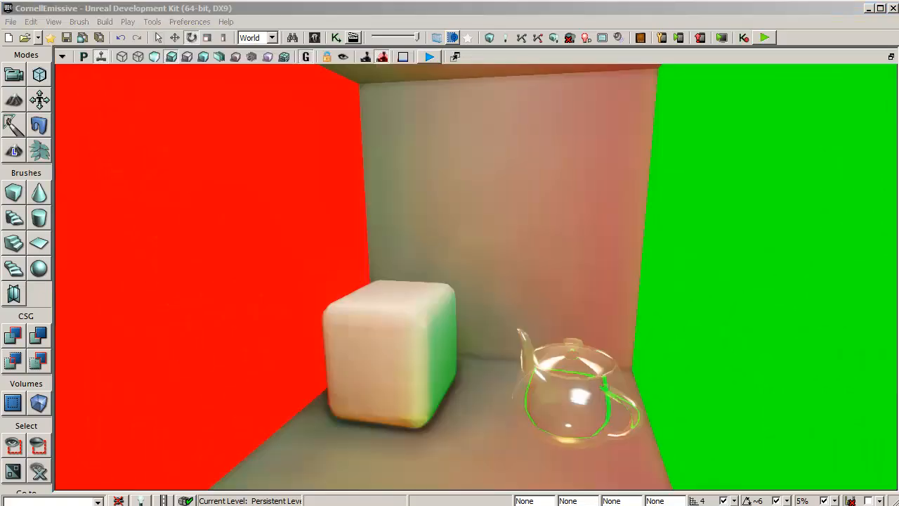
- Set the red wall's Emissive Boost to 3 and Diffuse Boost to 2, and rebuild the lighting
double_click(461, 194)
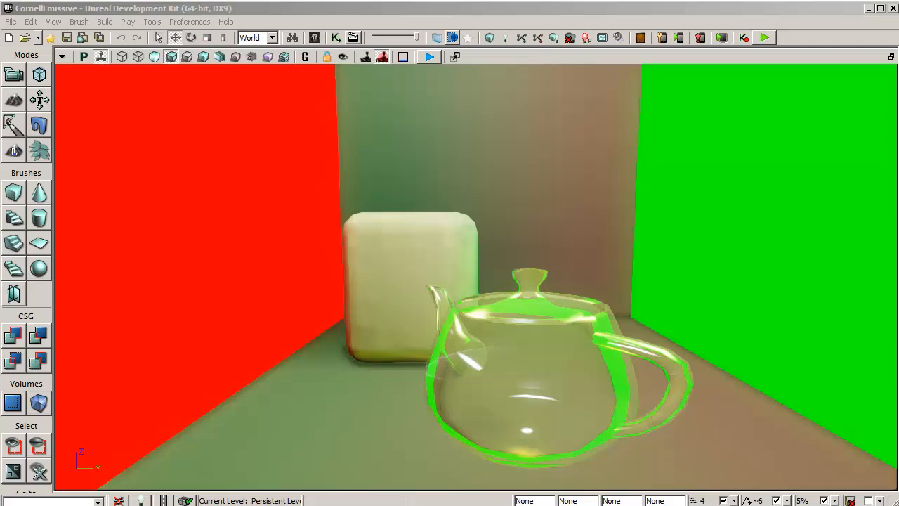
double_click(211, 191)
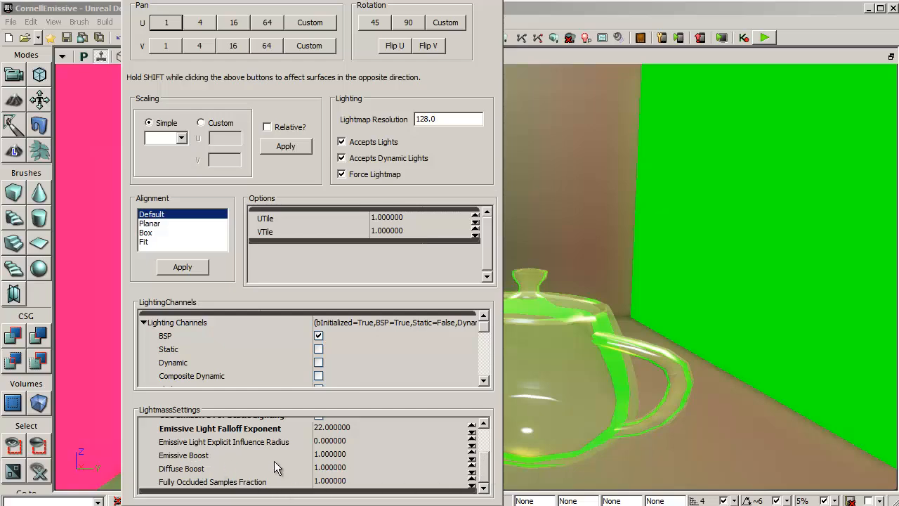
click(363, 457)
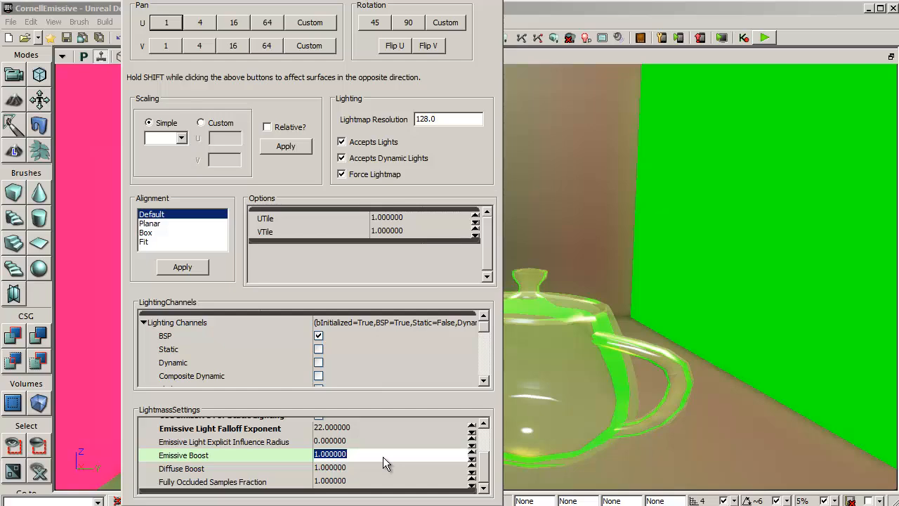
text(3)
key(Tab)
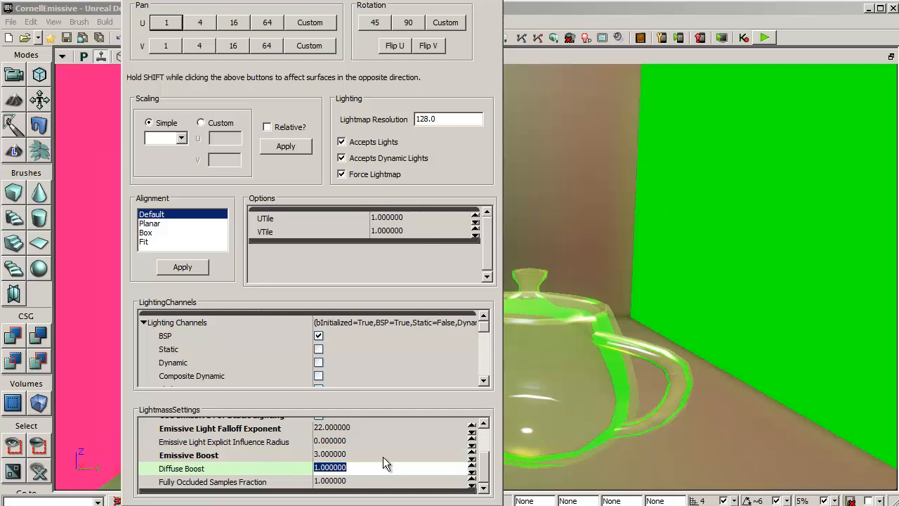
text(2)
click(494, 1)
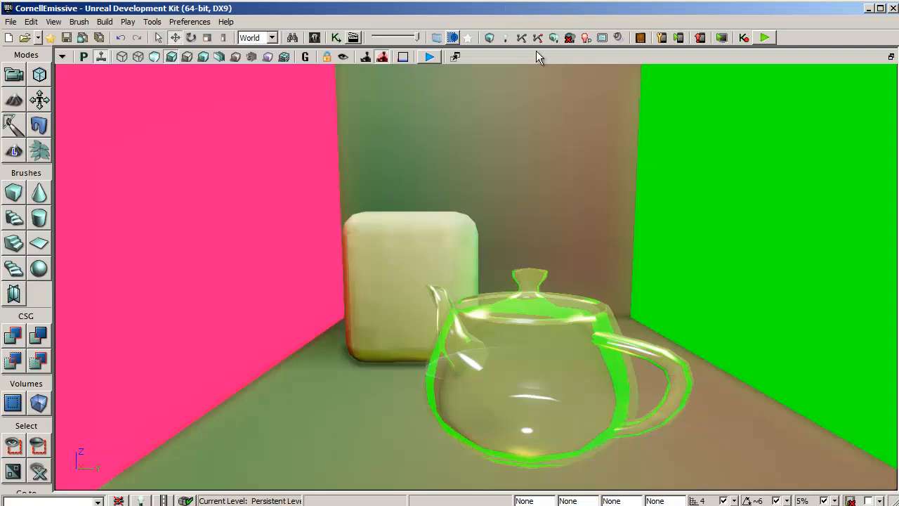
click(551, 40)
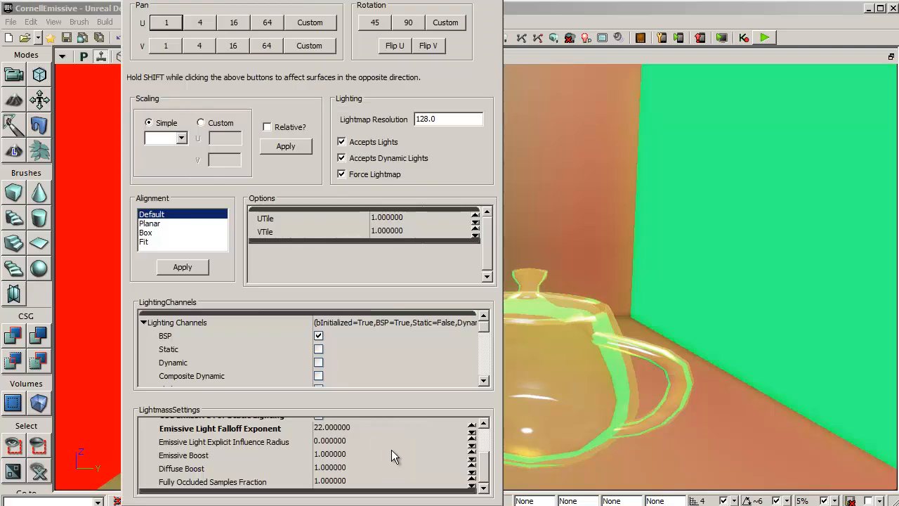
- Set the green wall's Lightmass Emissive Boost to 3 and Diffuse Boost to 2
click(384, 453)
text(3)
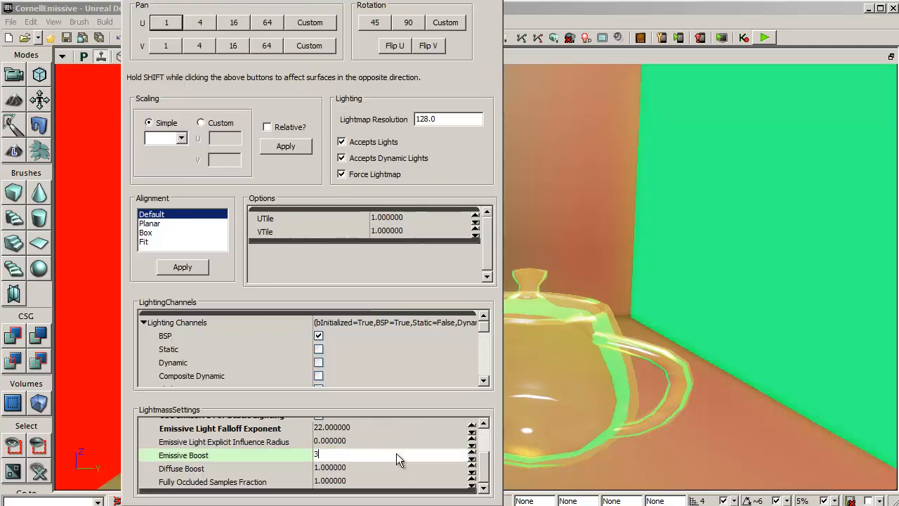
key(Tab)
text(2)
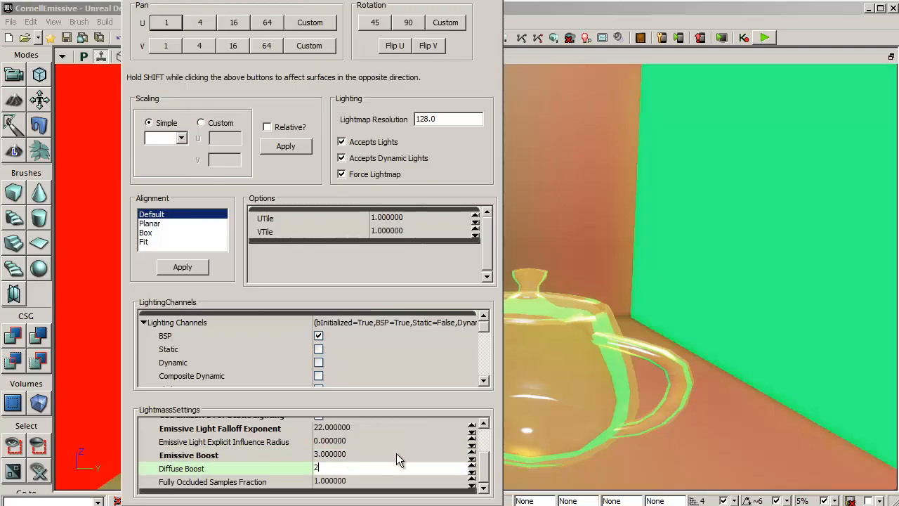
key(Return)
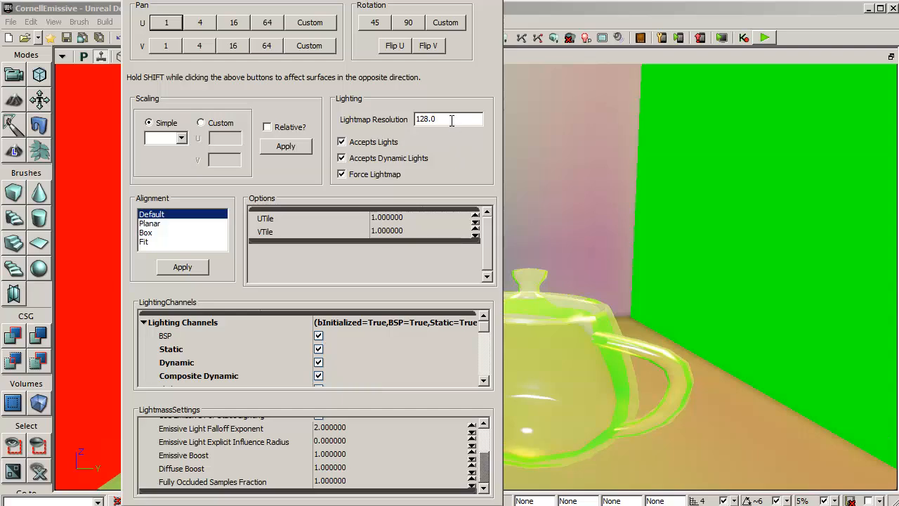
- Set the Lightmap Resolution to 4 on the back wall and on the floor
drag(453, 120, 385, 112)
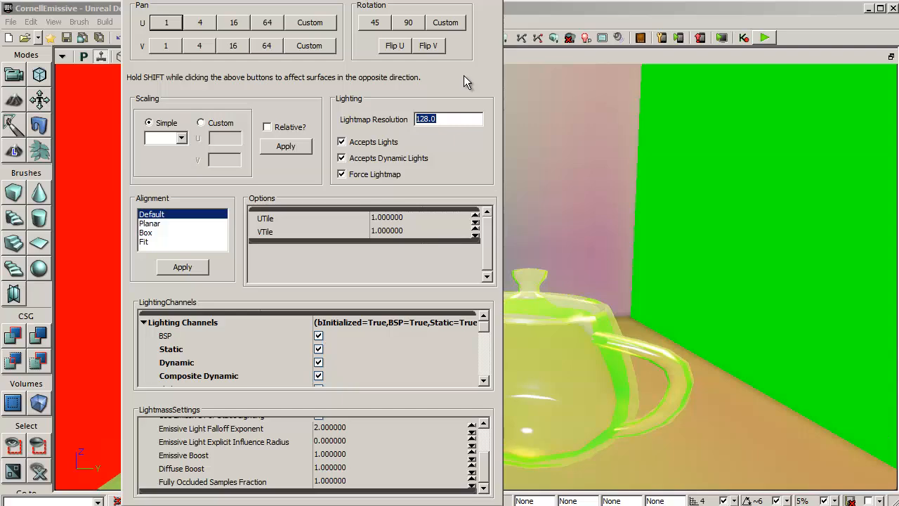
text(4)
click(707, 444)
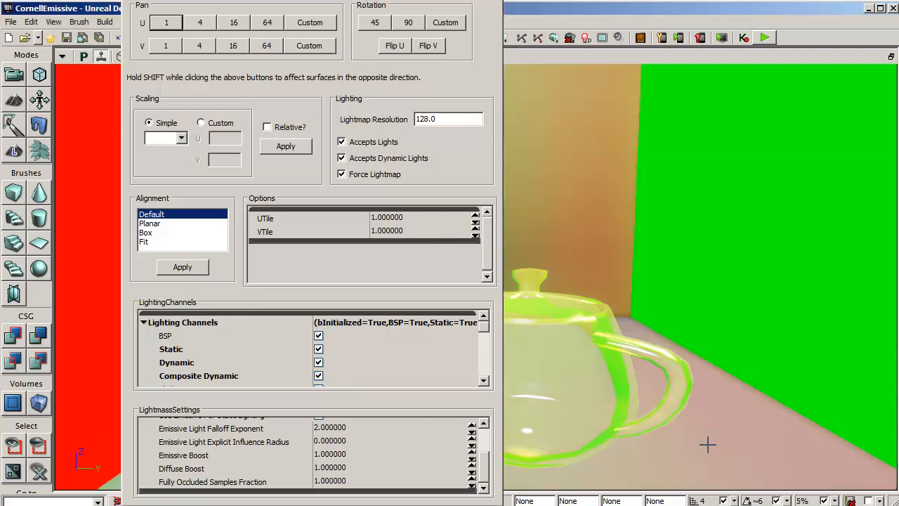
drag(452, 119, 362, 110)
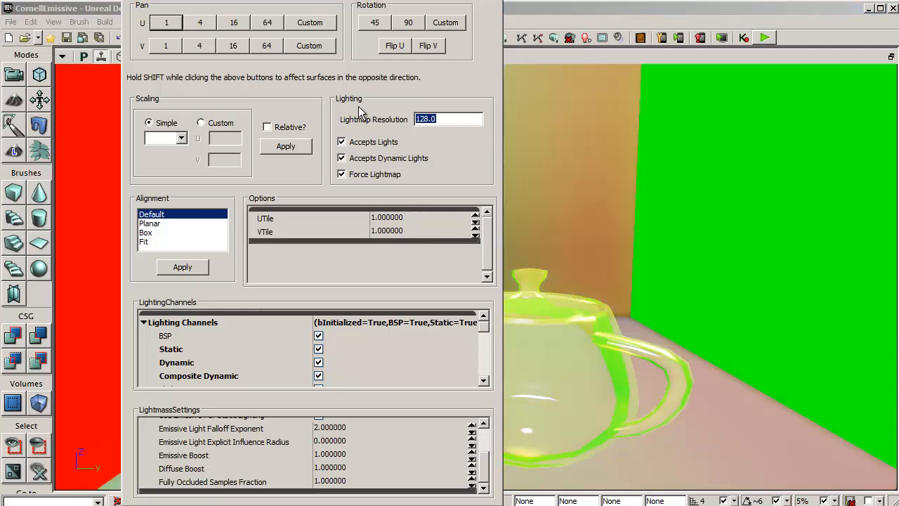
text(4)
key(Tab)
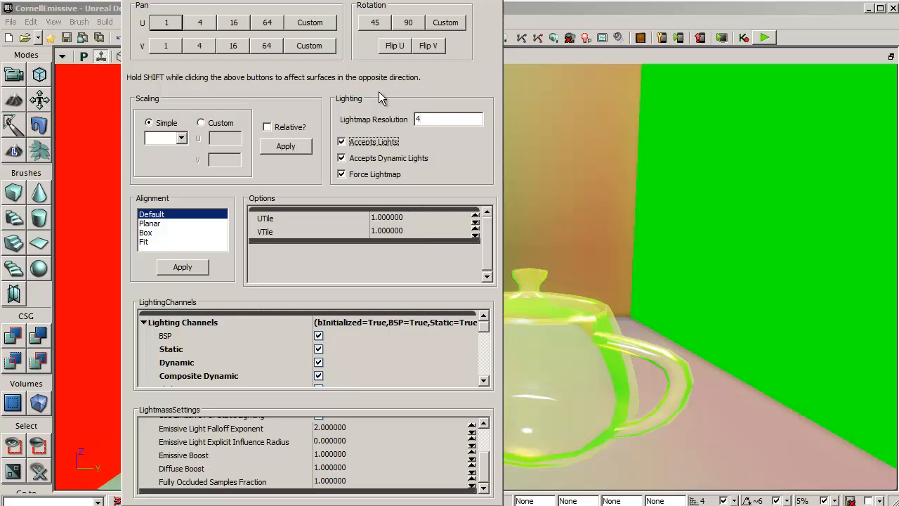
click(496, 0)
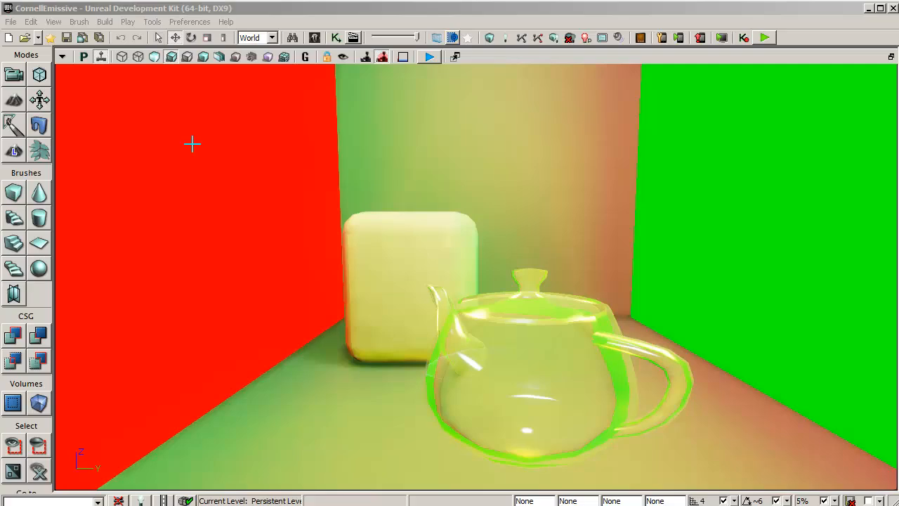
- Open the World Properties and examine Num Indirect Lighting Bounces in the Lightmass settings
click(55, 22)
click(83, 78)
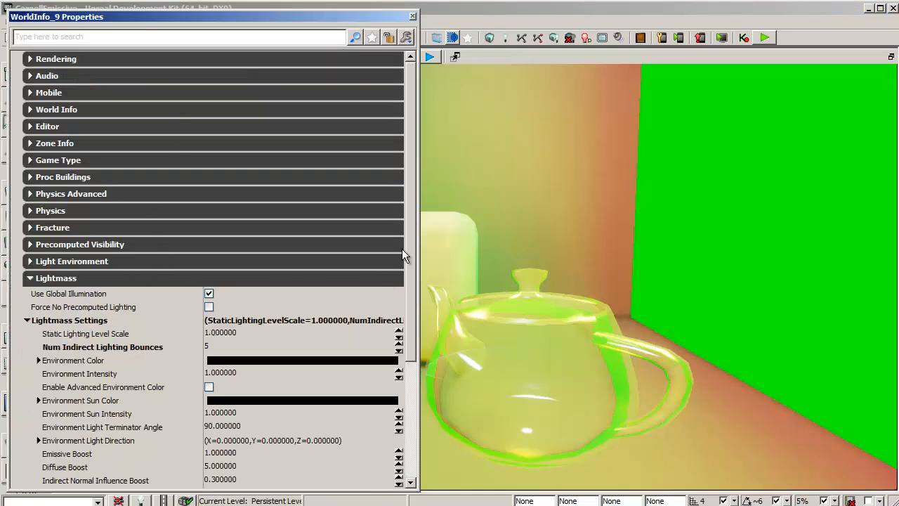
drag(407, 235, 409, 331)
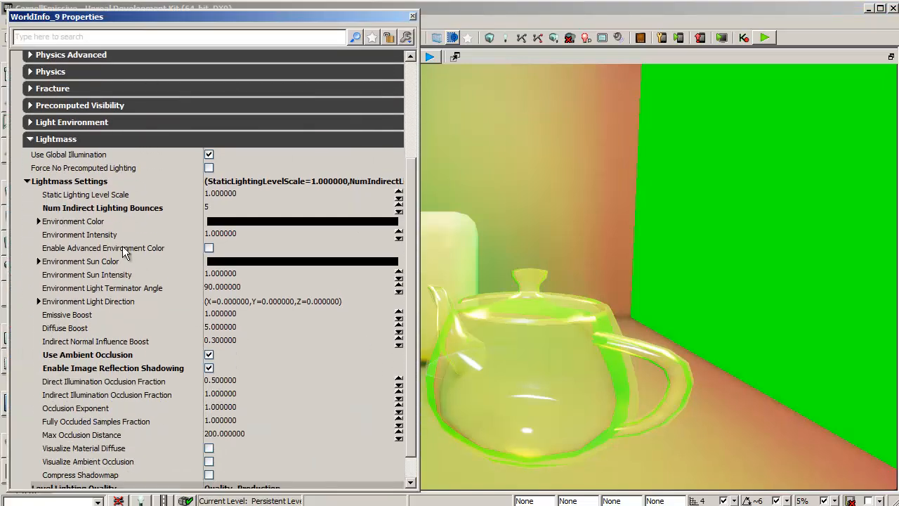
mouse_move(125, 211)
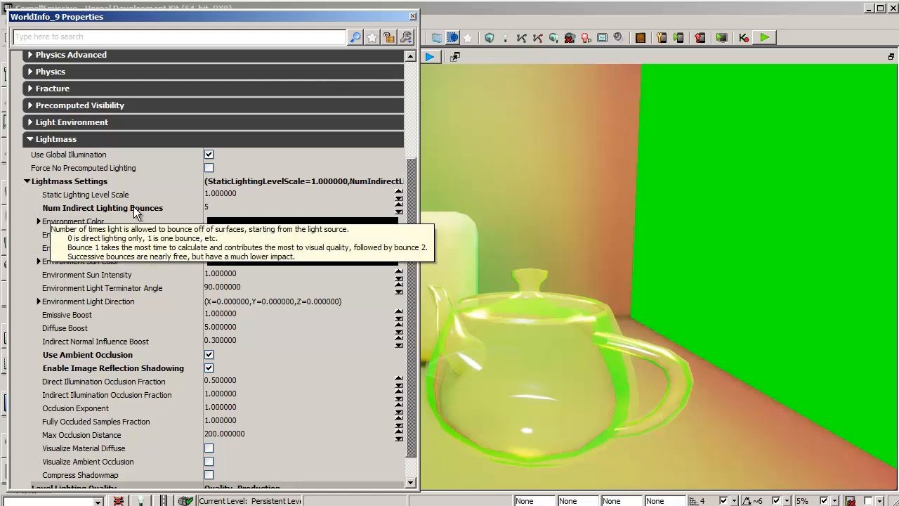
click(220, 211)
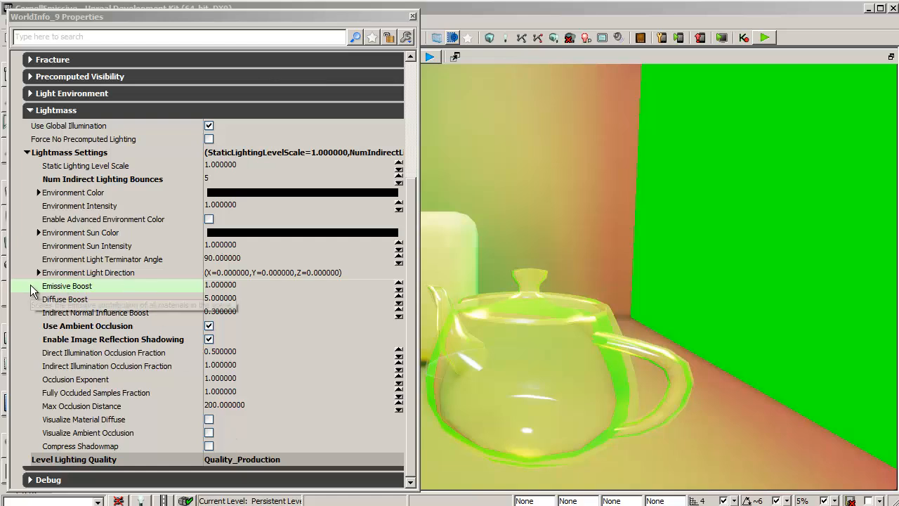
- Set the world's Lightmass Emissive Boost to 3 and rebuild the lighting
click(259, 288)
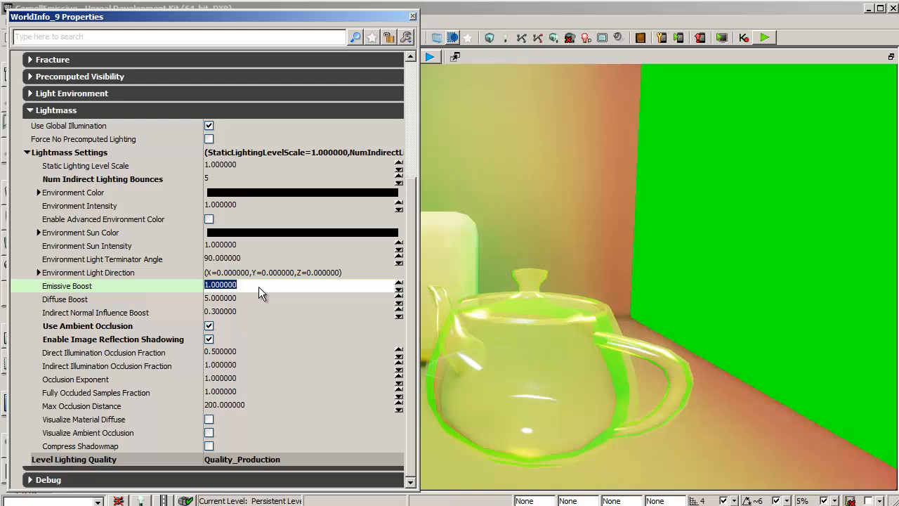
text(3)
key(Return)
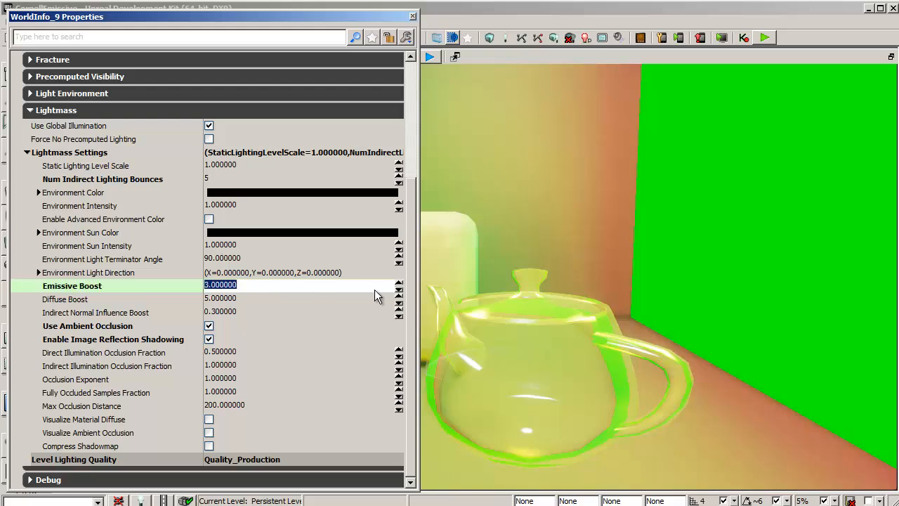
click(554, 37)
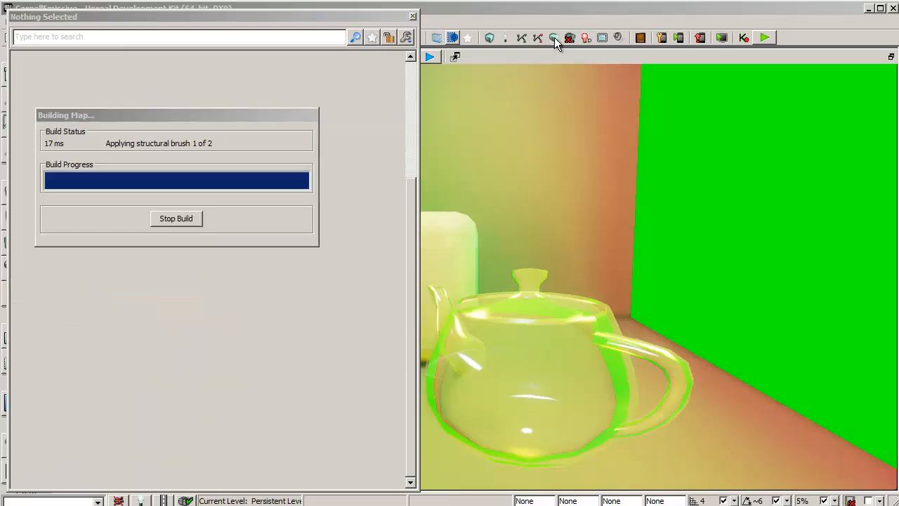
click(412, 16)
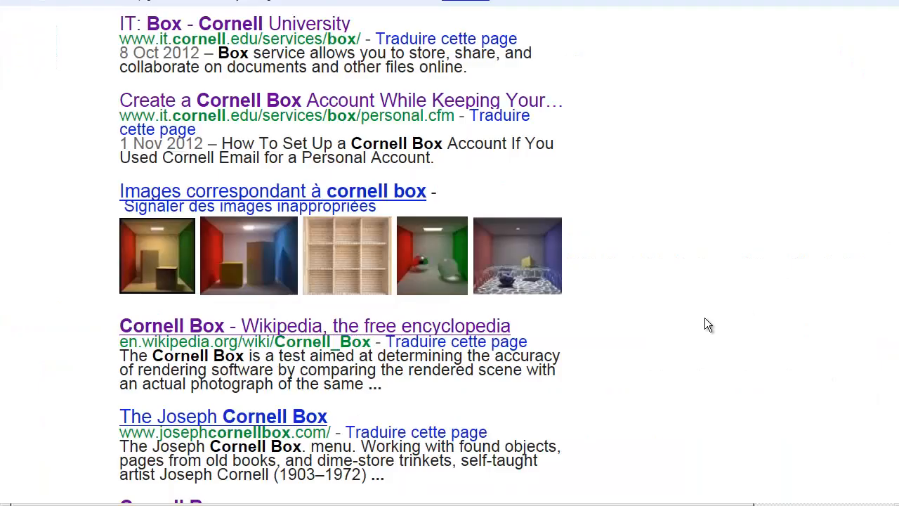
- Preview the Cornell box reference renders in the web browser's image search results
mouse_move(186, 289)
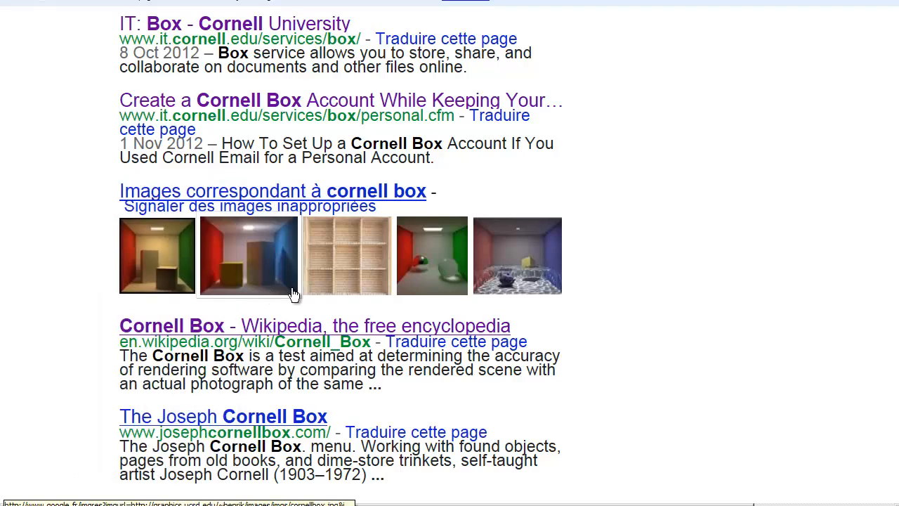
mouse_move(291, 288)
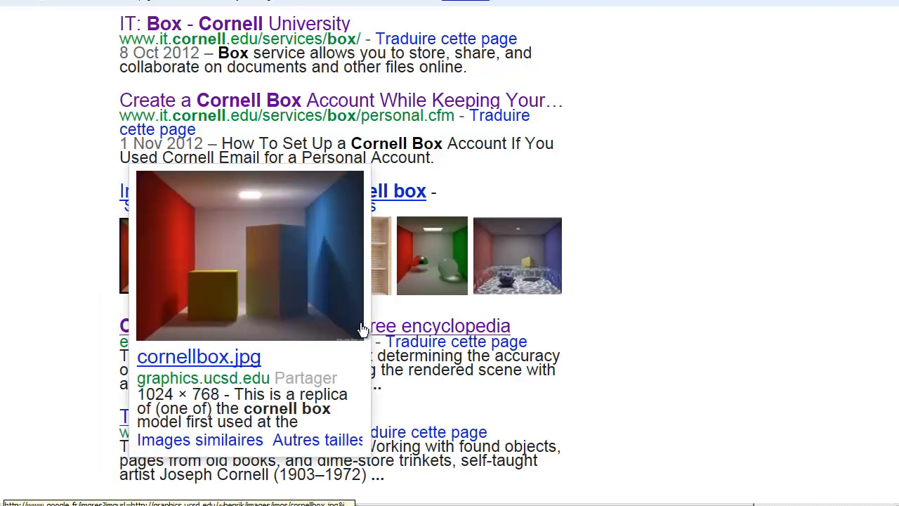
mouse_move(458, 290)
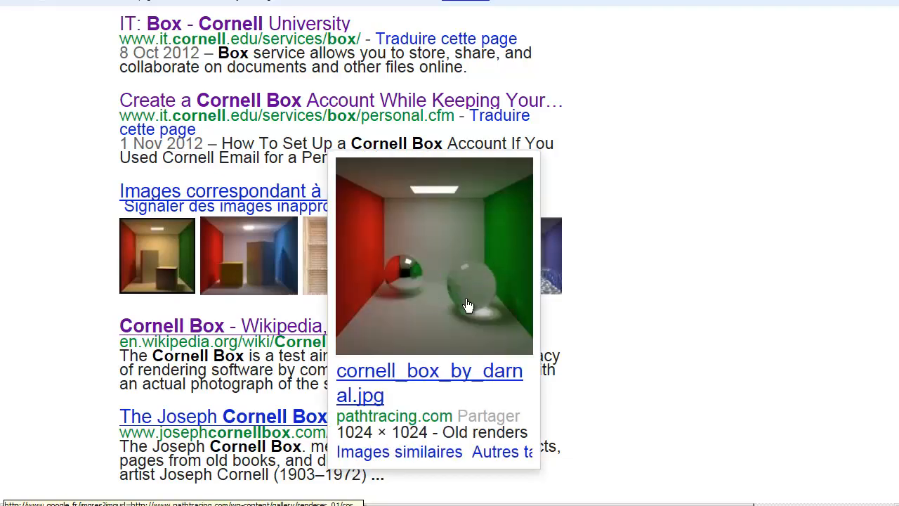
mouse_move(558, 289)
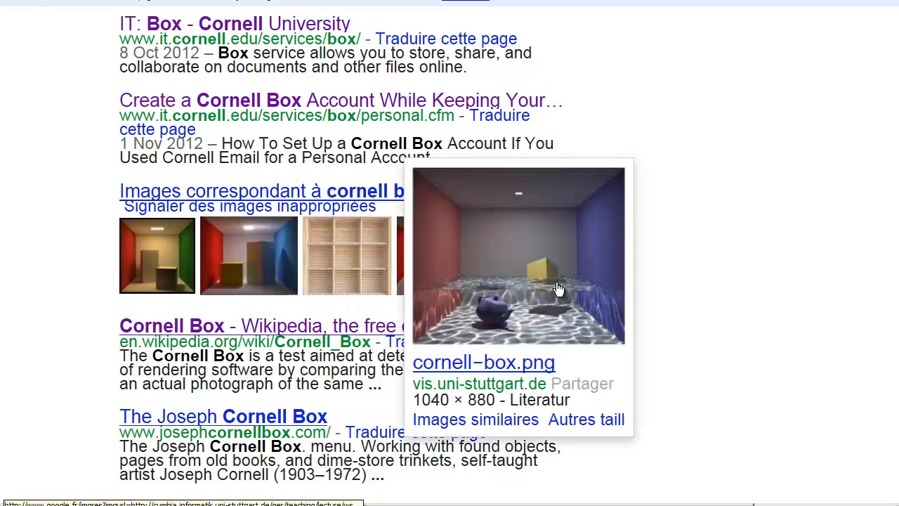